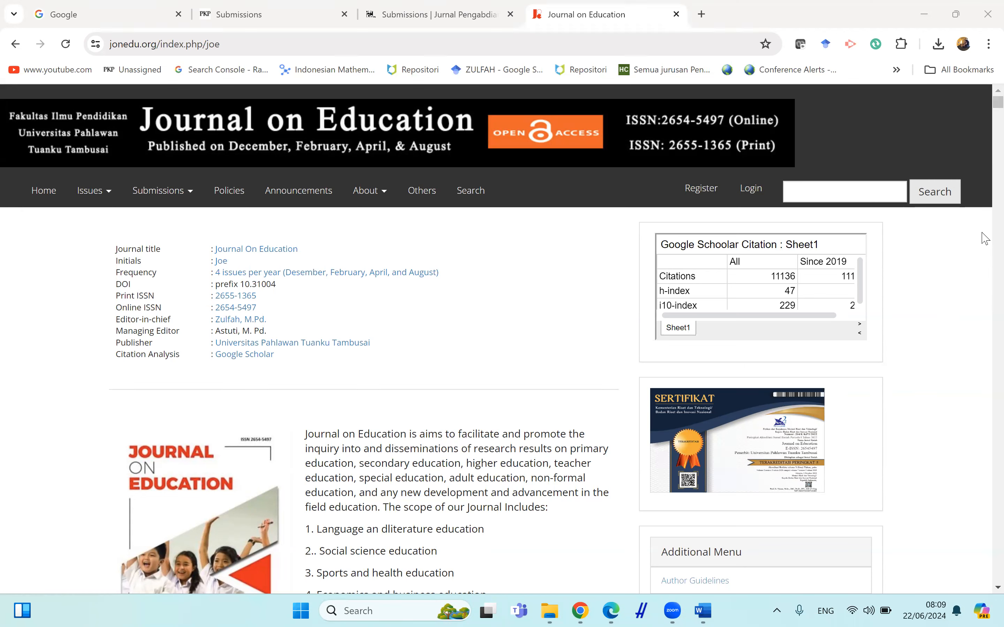
Open the journal's Article Template link in a new tab and switch to it.
scroll(984, 235, "down", 8)
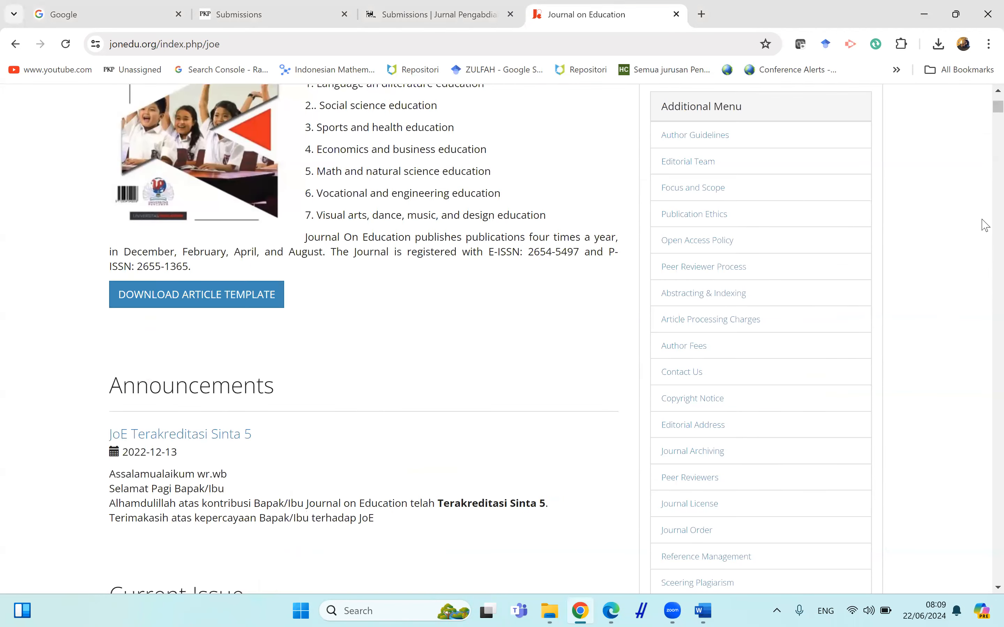
scroll(985, 225, "down", 8)
scroll(985, 225, "down", 8)
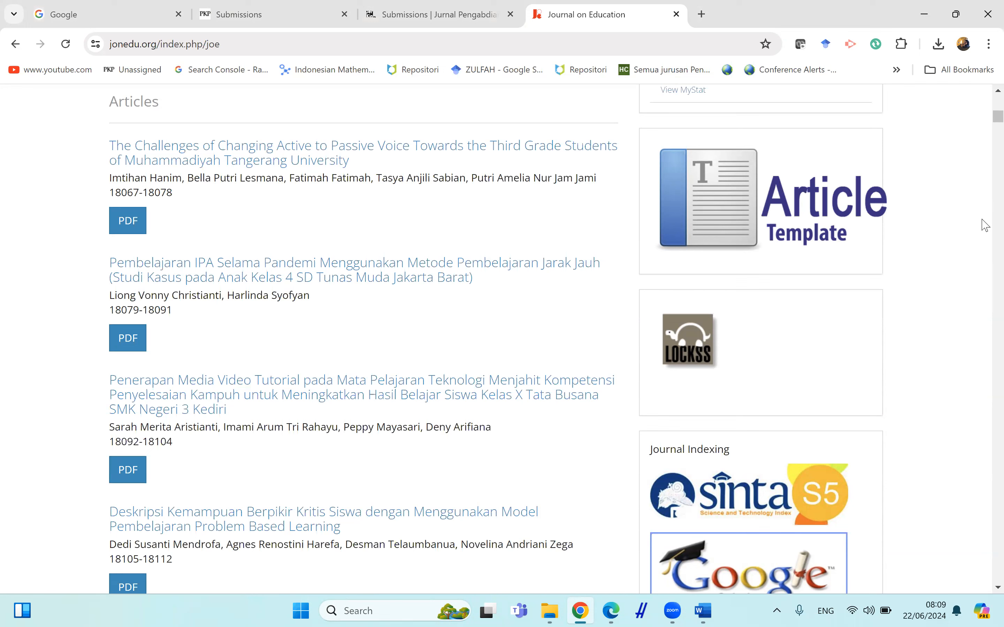
right_click(748, 194)
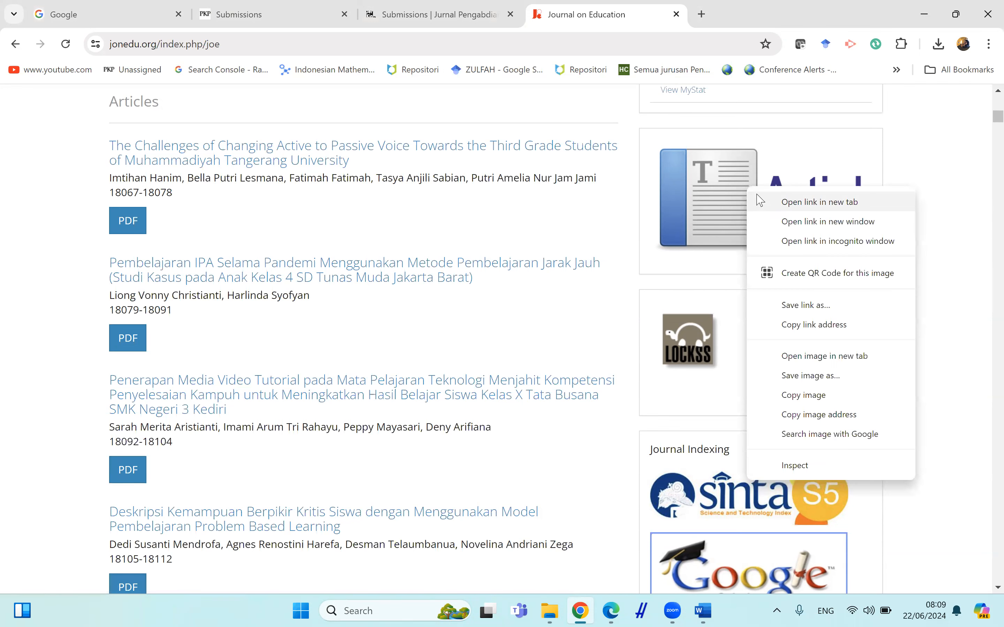
left_click(779, 202)
left_click(740, 9)
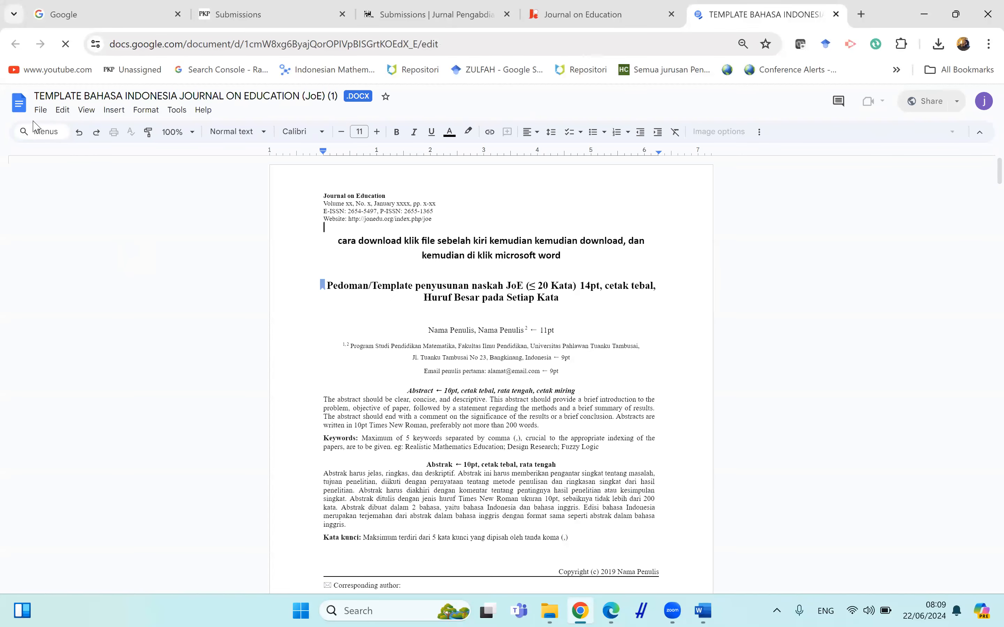
Download the template as a Microsoft Word (.docx) file.
left_click(40, 112)
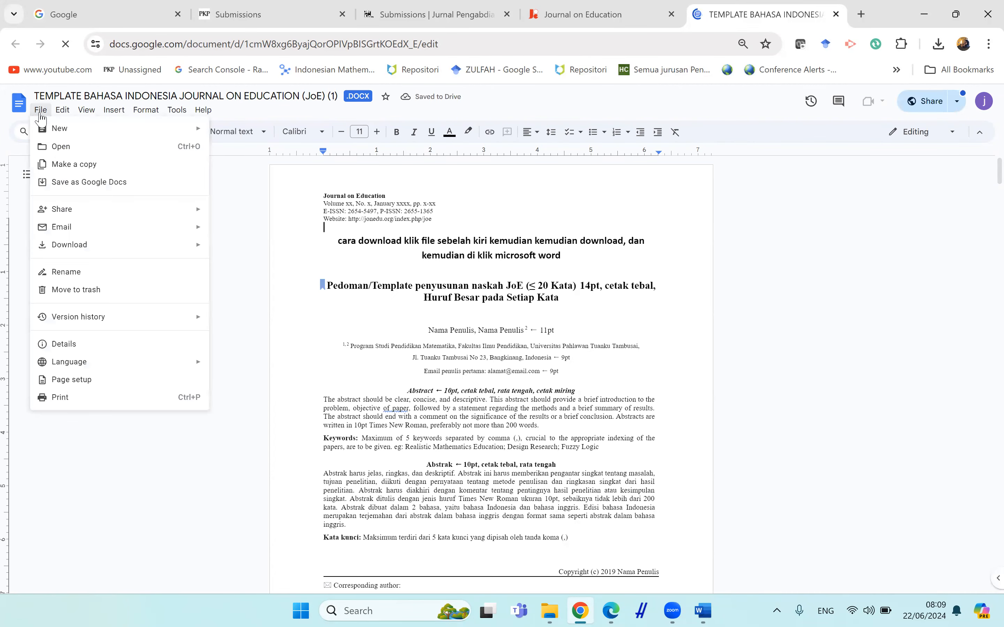
mouse_move(168, 245)
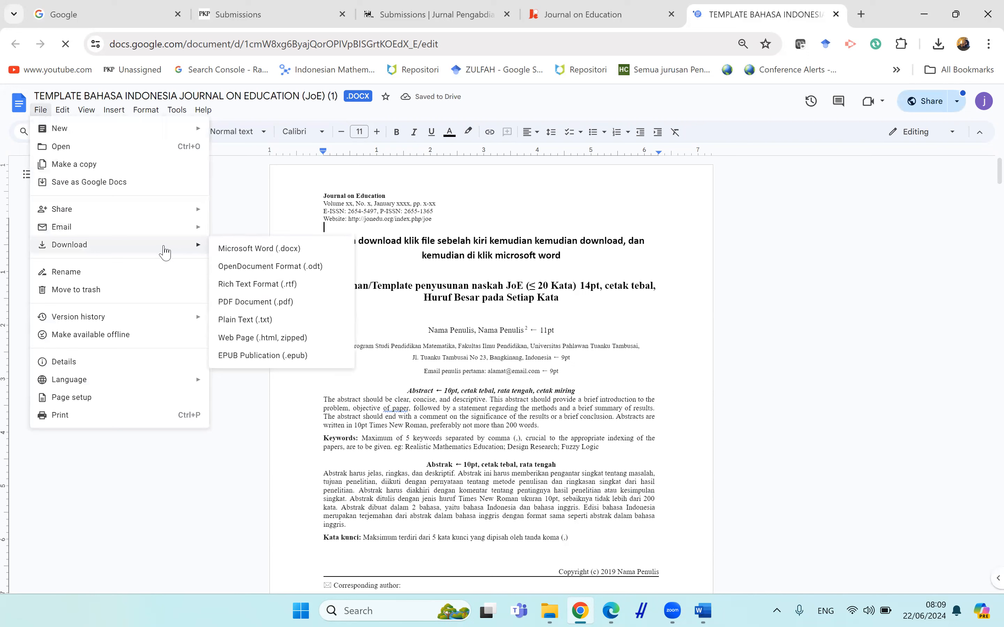
left_click(248, 251)
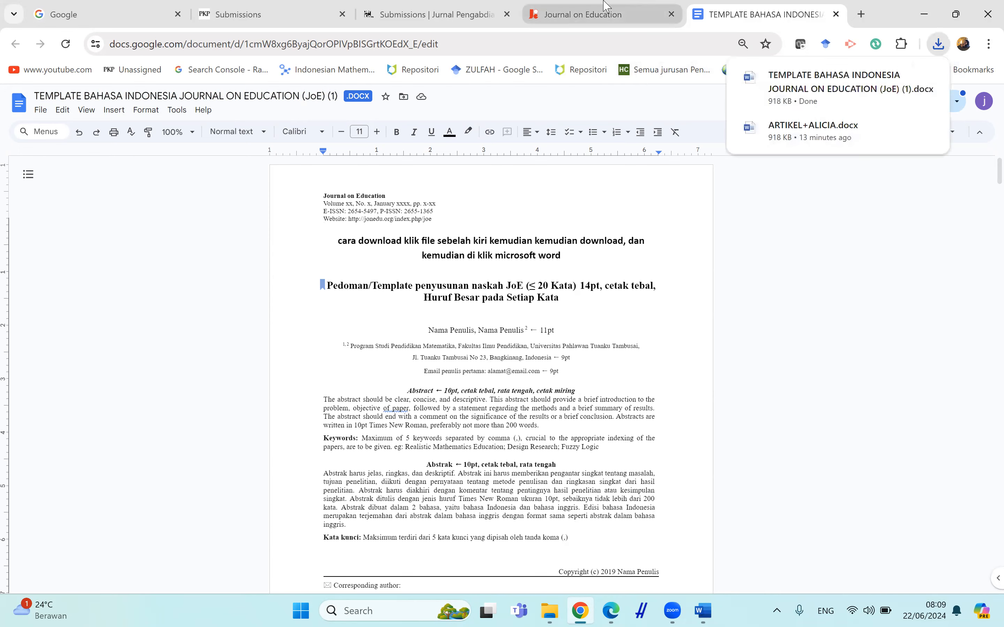
Snap the journal site to half the screen beside the Word manuscript and bring the manuscript's first page into view.
left_click(653, 8)
mouse_move(961, 12)
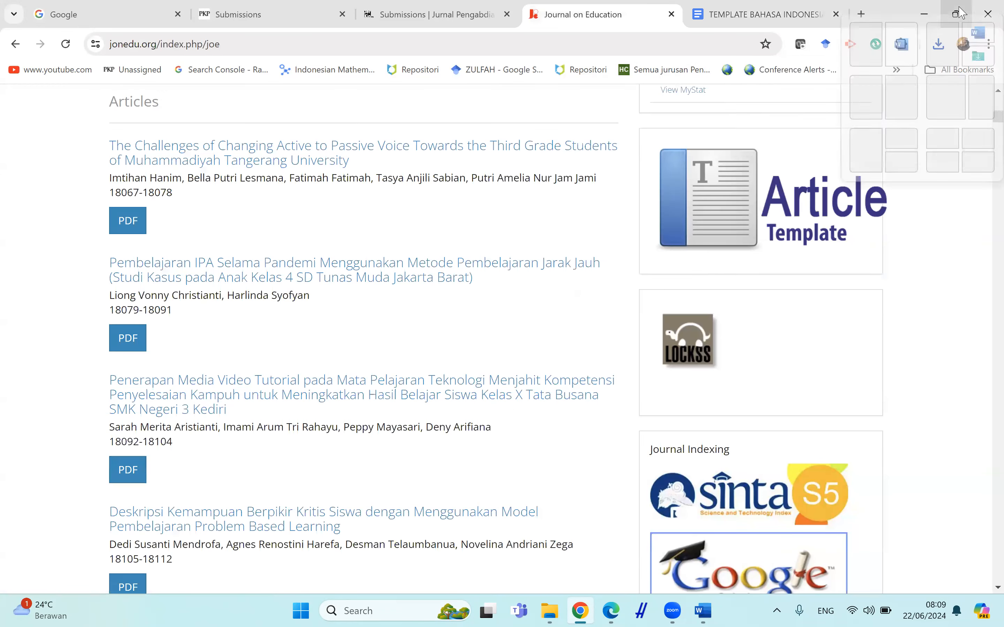
left_click(866, 107)
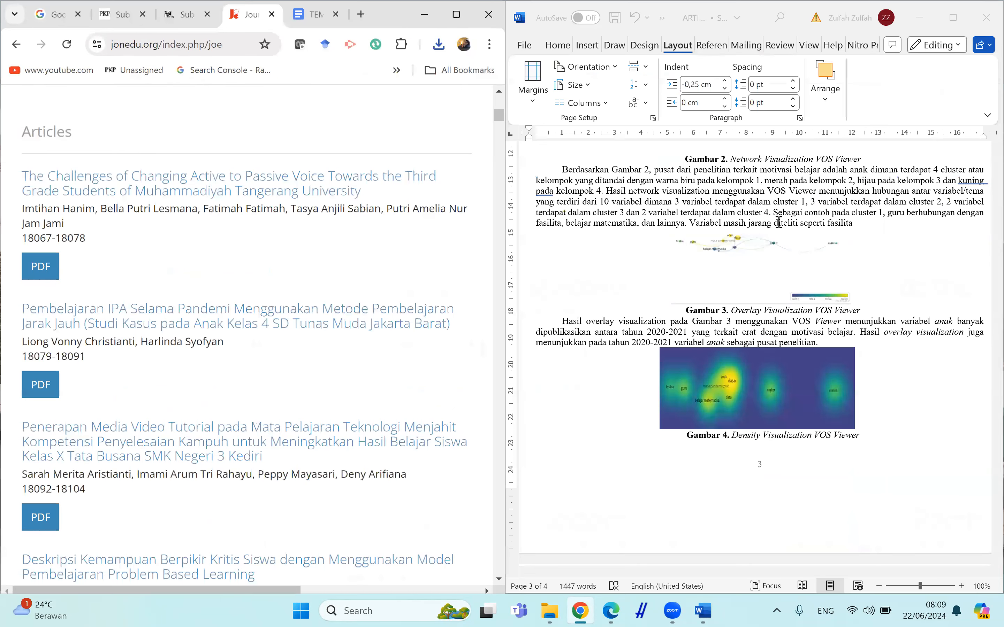
left_click(933, 219)
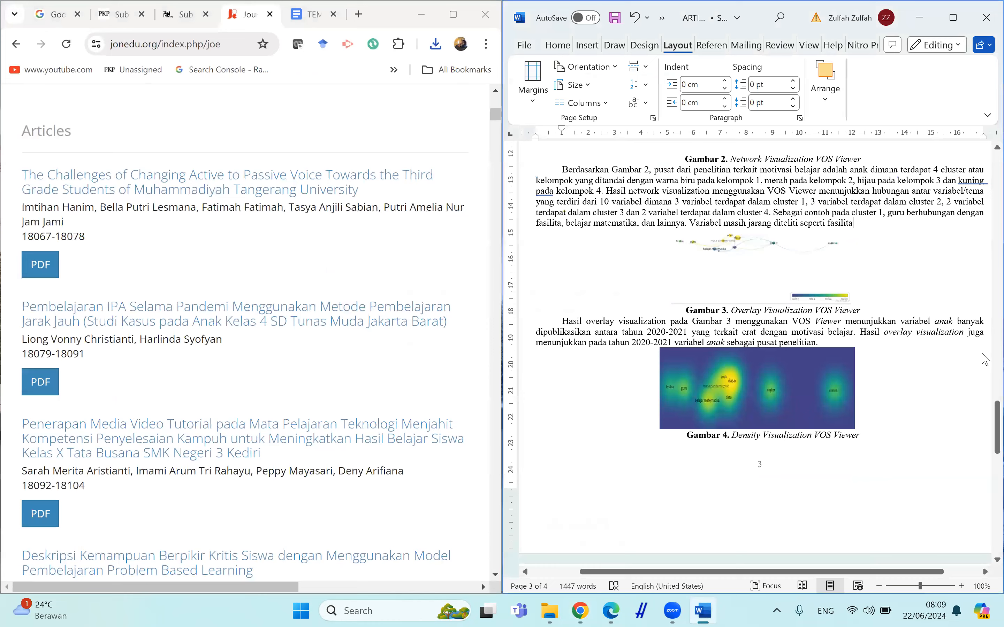
scroll(985, 359, "up", 15)
scroll(985, 189, "up", 15)
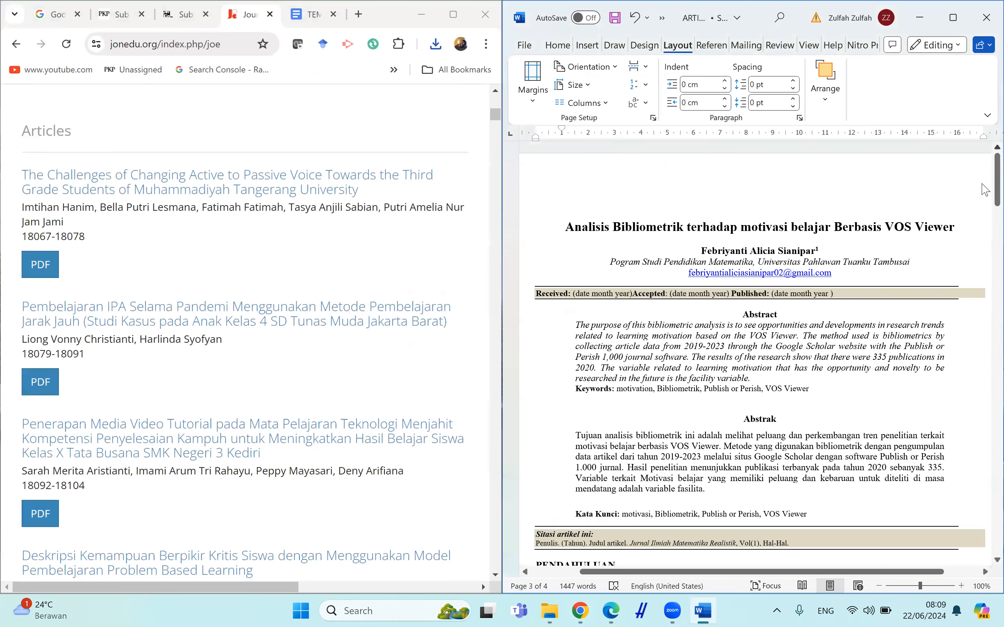
scroll(985, 195, "down", 3)
scroll(985, 187, "up", 3)
Maximize the browser window showing the journal homepage.
left_click(498, 114)
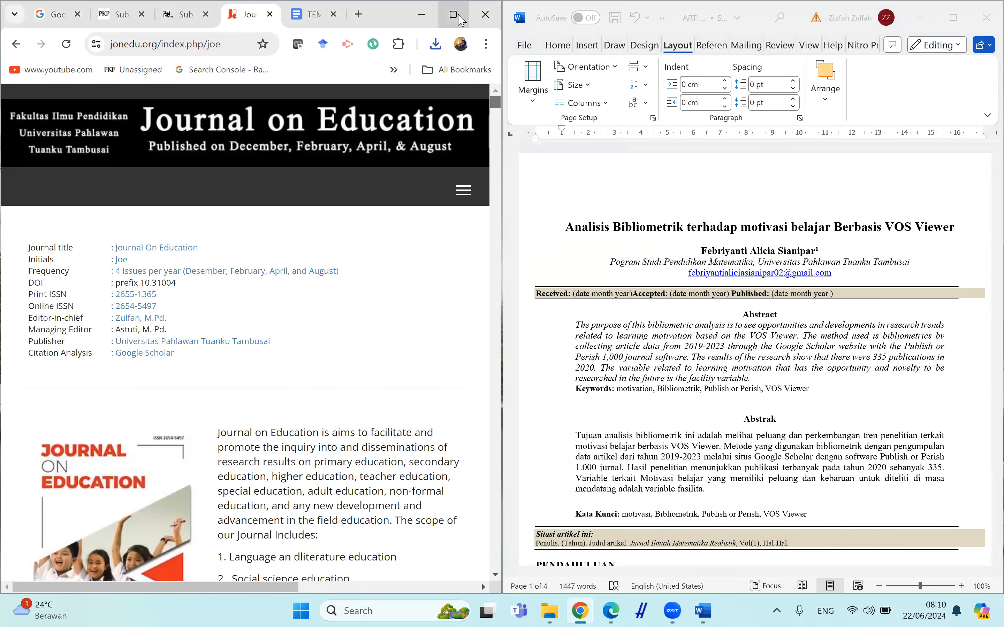
left_click(459, 16)
left_click(460, 16)
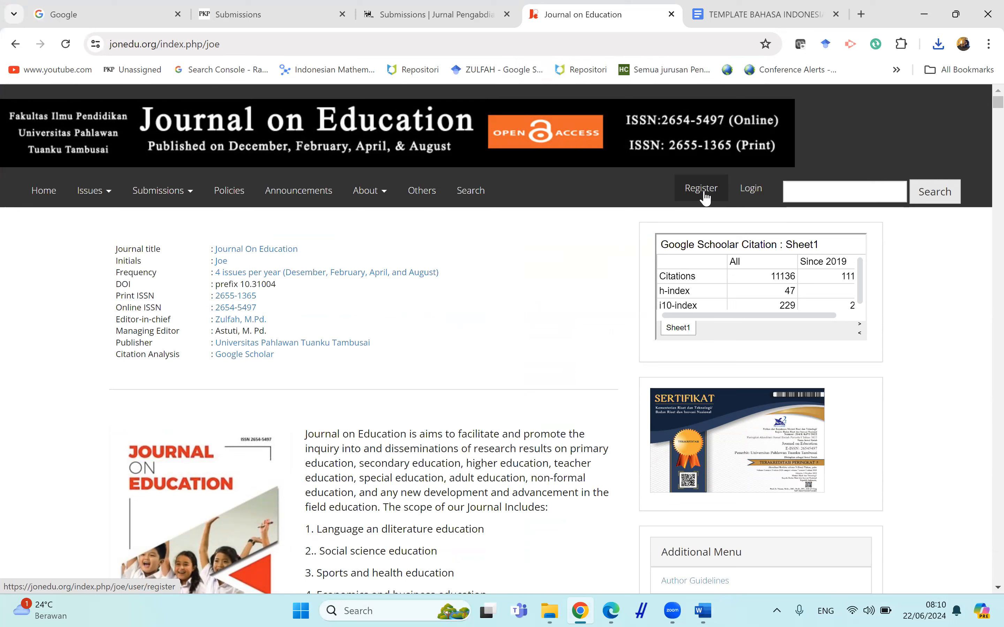
left_click(954, 6)
mouse_move(952, 17)
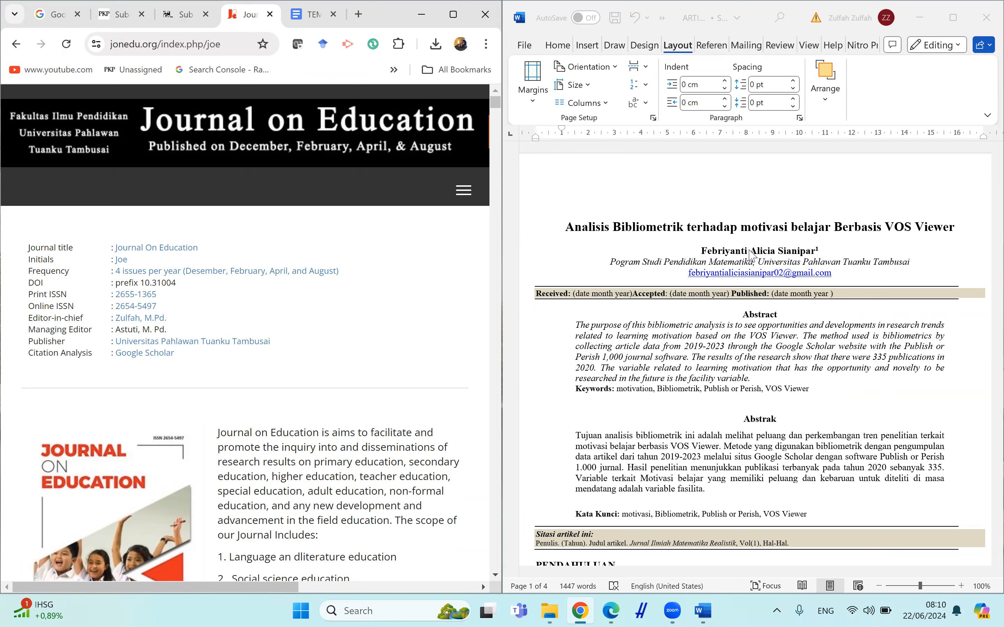
mouse_move(449, 24)
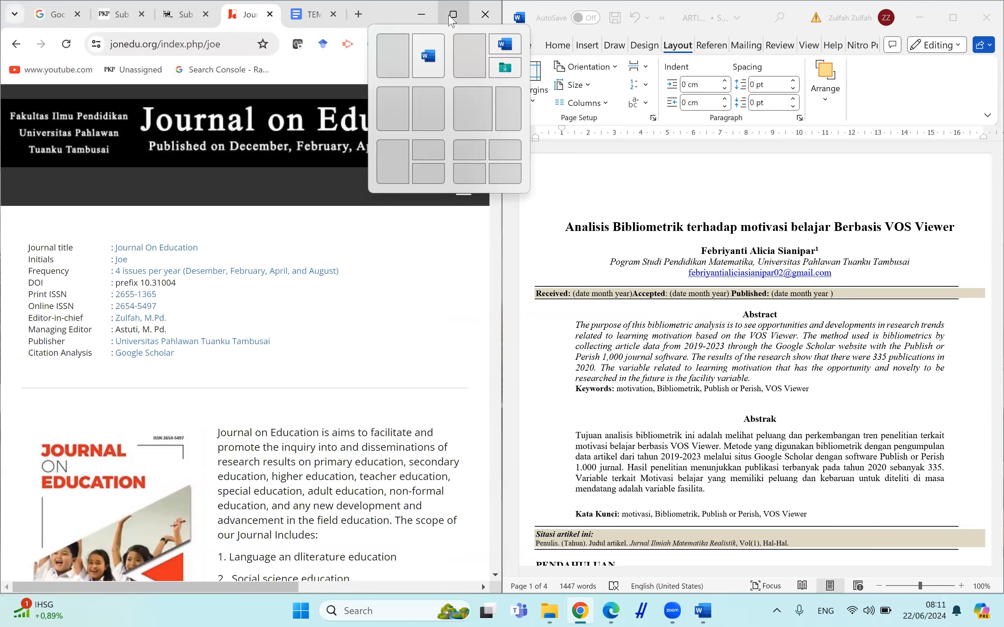
left_click(452, 17)
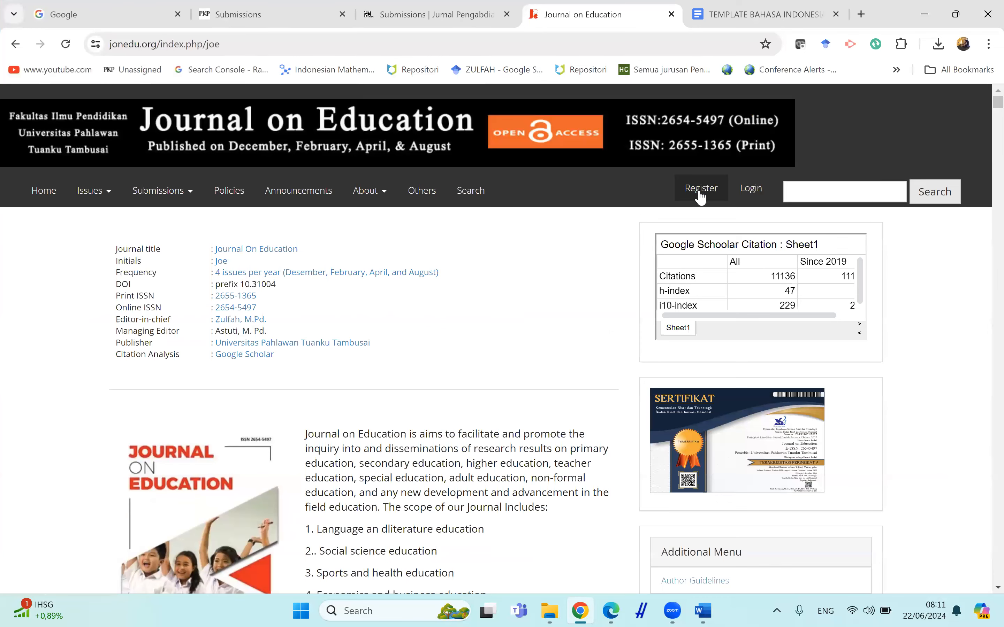
Open the journal's registration form and snap the browser back beside the Word manuscript.
left_click(699, 193)
left_click(154, 359)
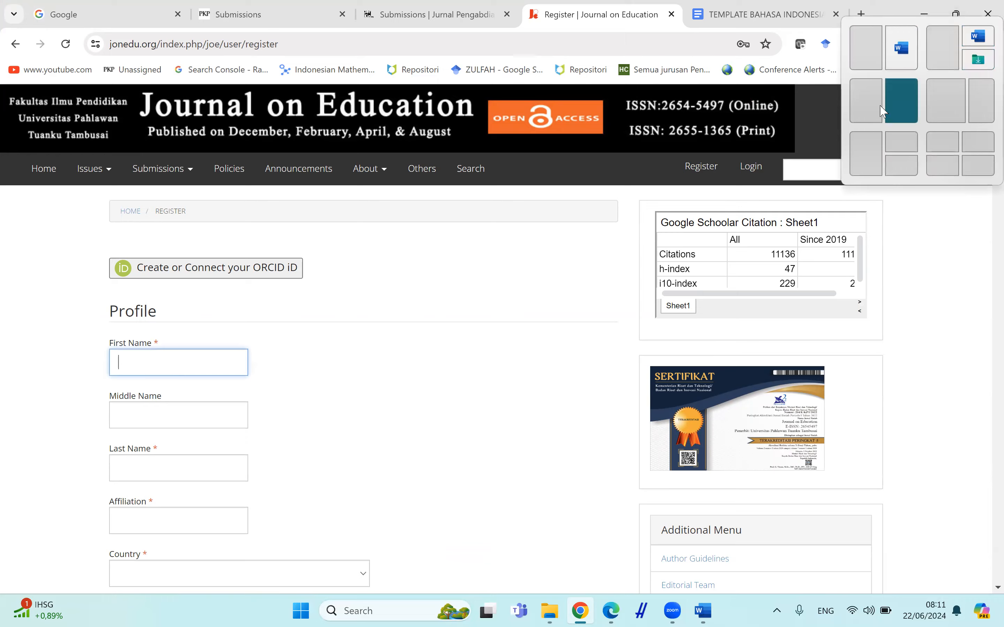
left_click(863, 106)
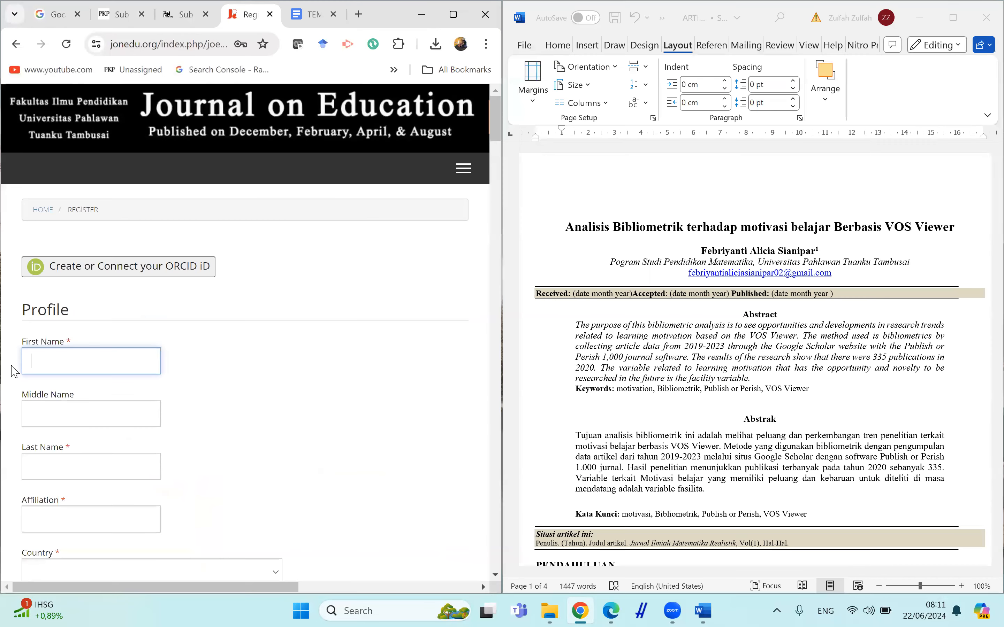
Fill in the author's first, middle and last names as written in the manuscript.
left_click(32, 363)
key("Tab")
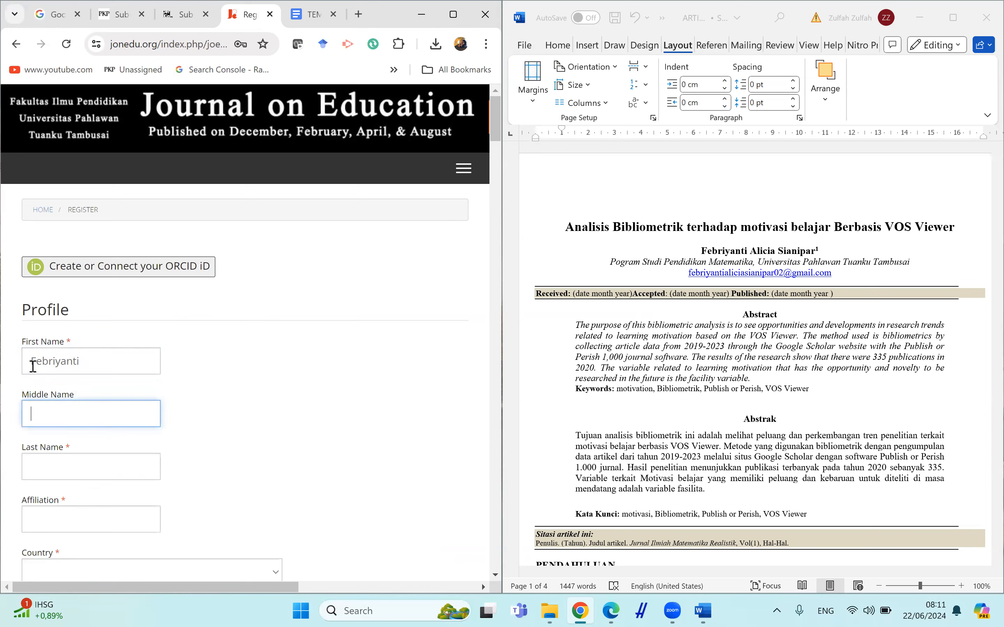
key("Tab")
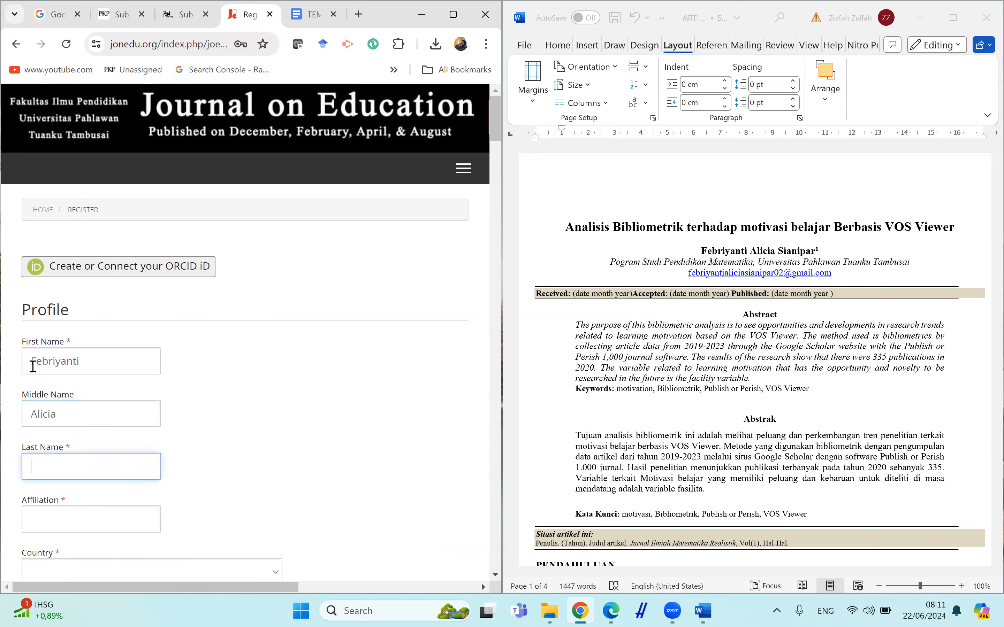
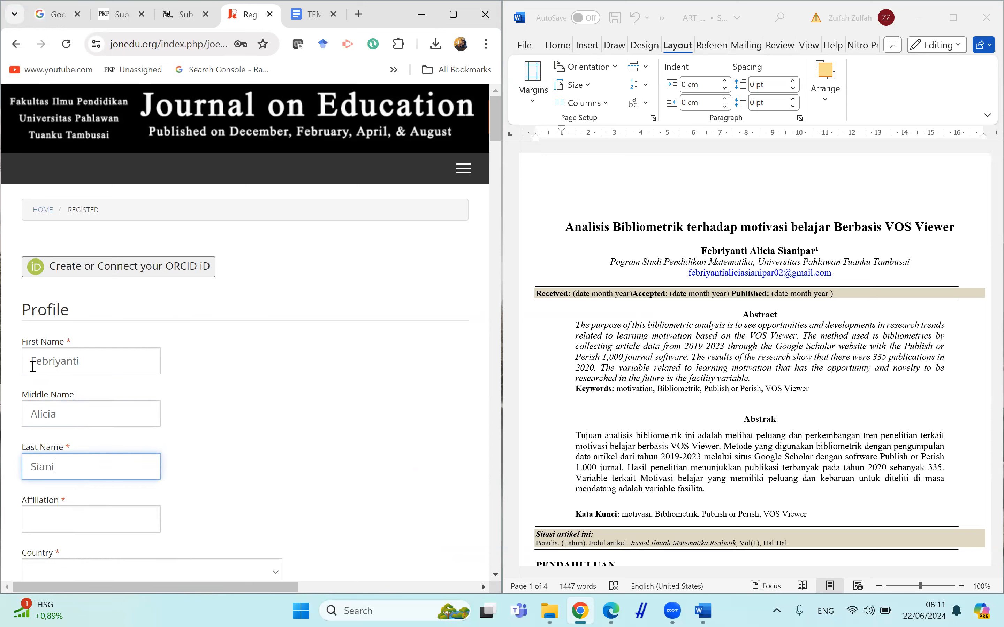
key("Tab")
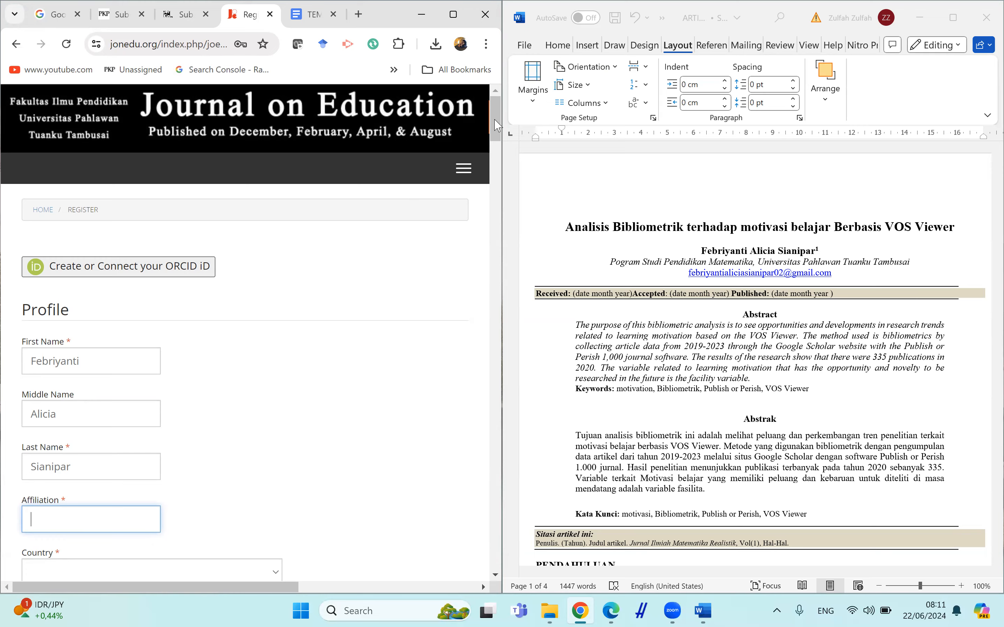
Set the affiliation to Universitas Pahlawan Tuanku Tambusai from the suggestions.
scroll(498, 125, "down", 3)
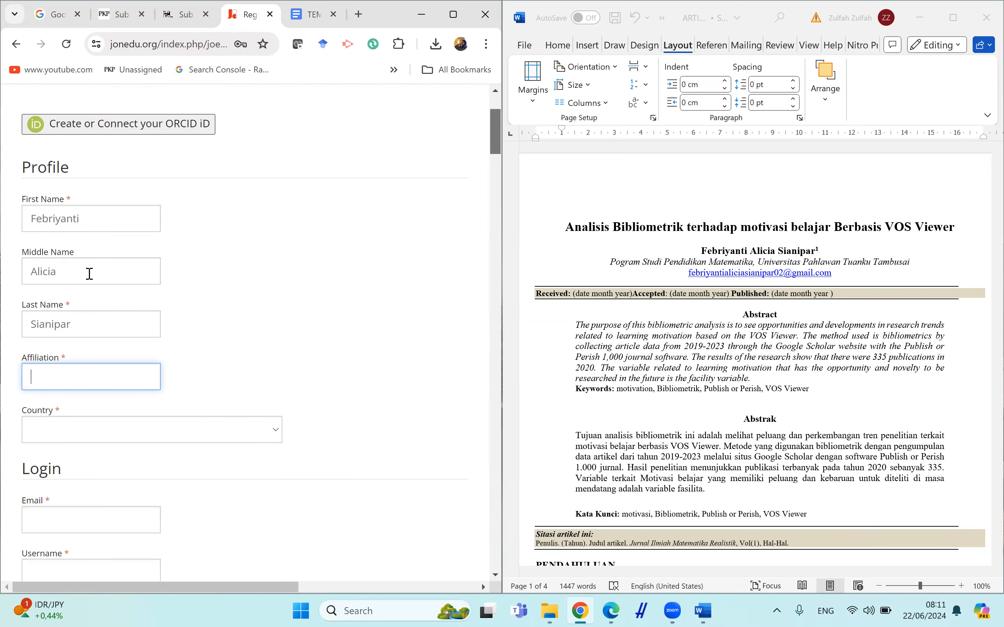
left_click(55, 369)
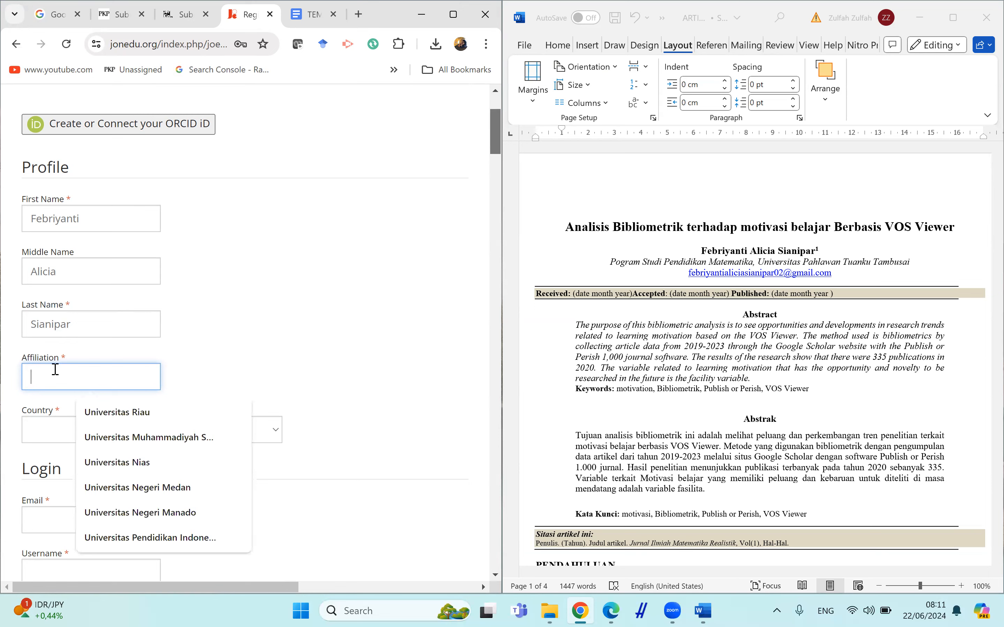
type("Univrtd")
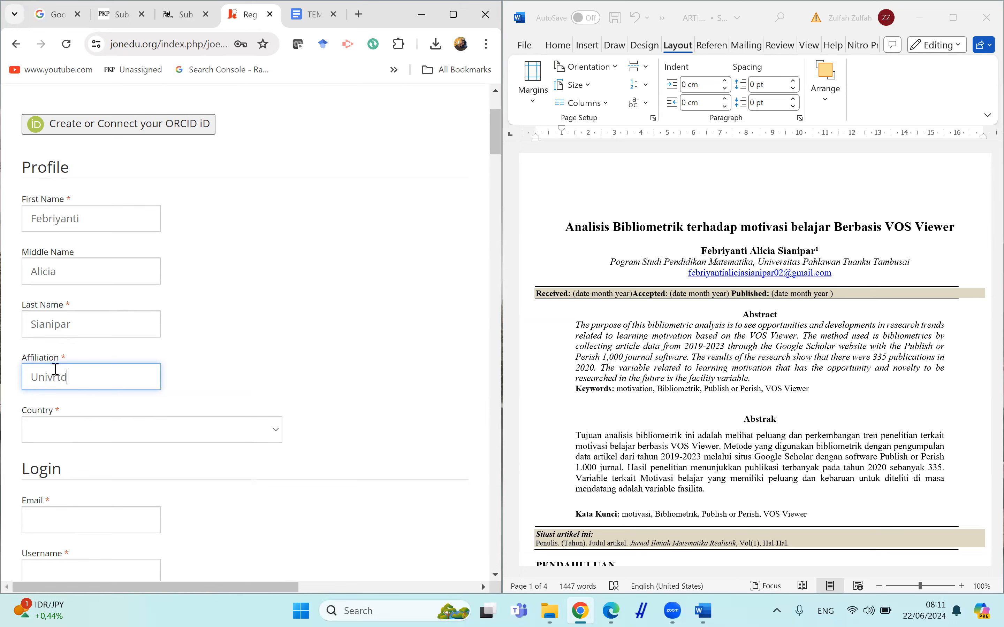
key("BackSpace")
key("BackSpace")
key("BackSpace")
type("ersitas Pah")
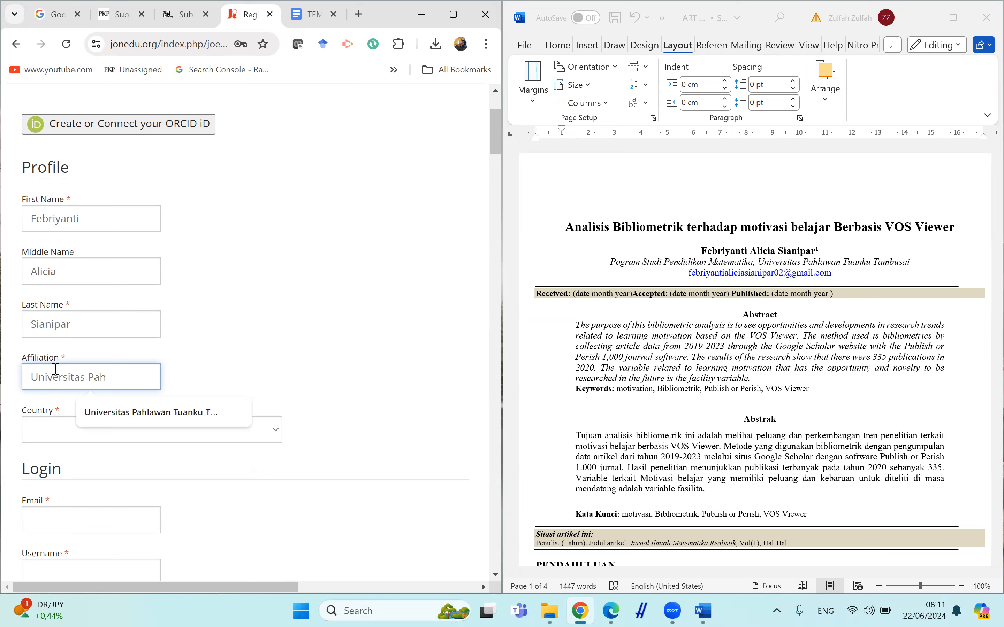
key("Down")
key("Return")
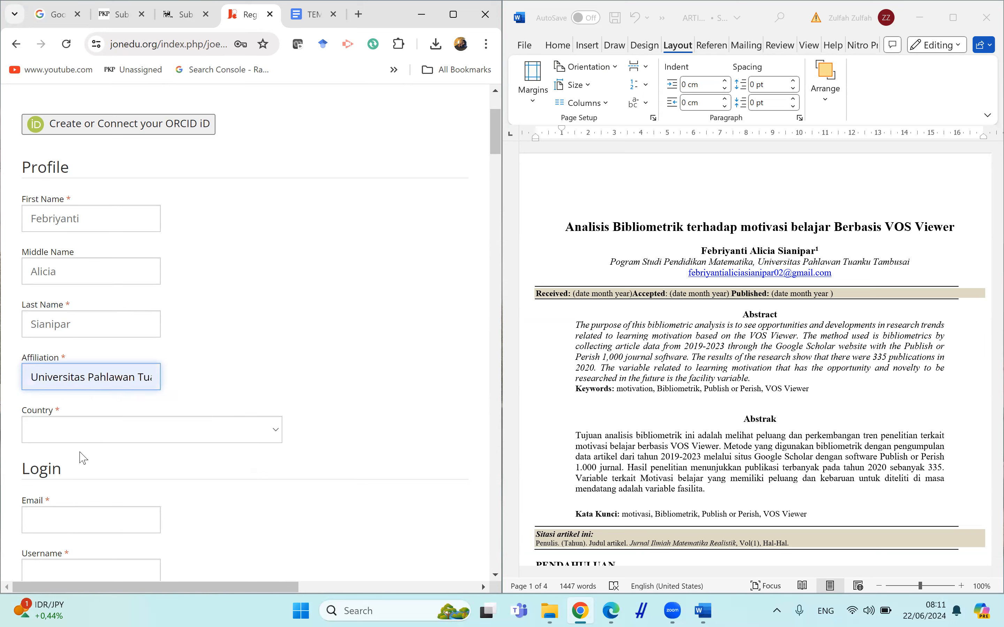
Select Indonesia as the country and move on to the Email field.
left_click(69, 433)
type("indo")
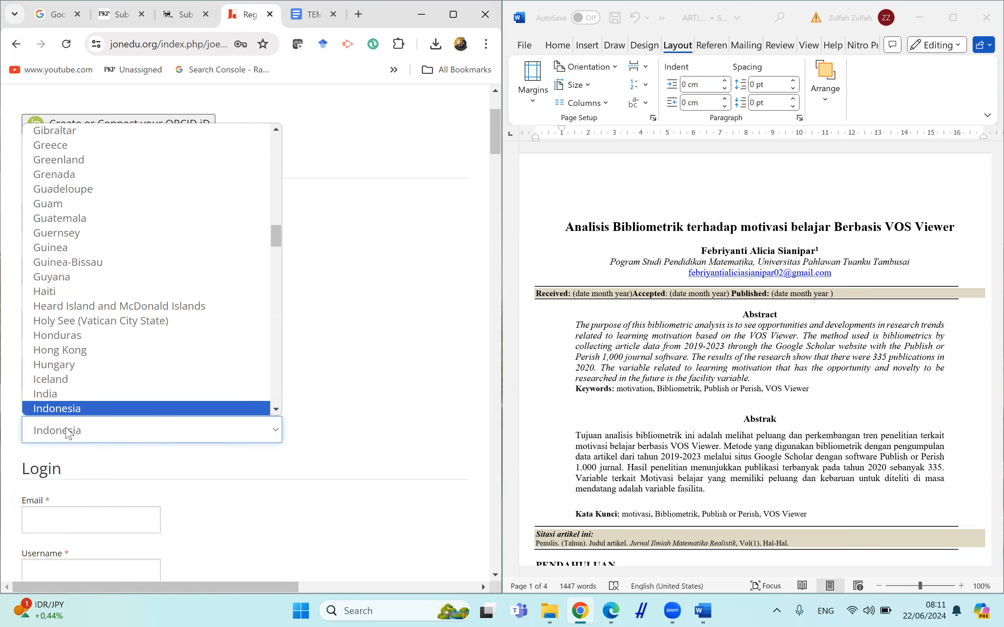
key("Return")
key("Tab")
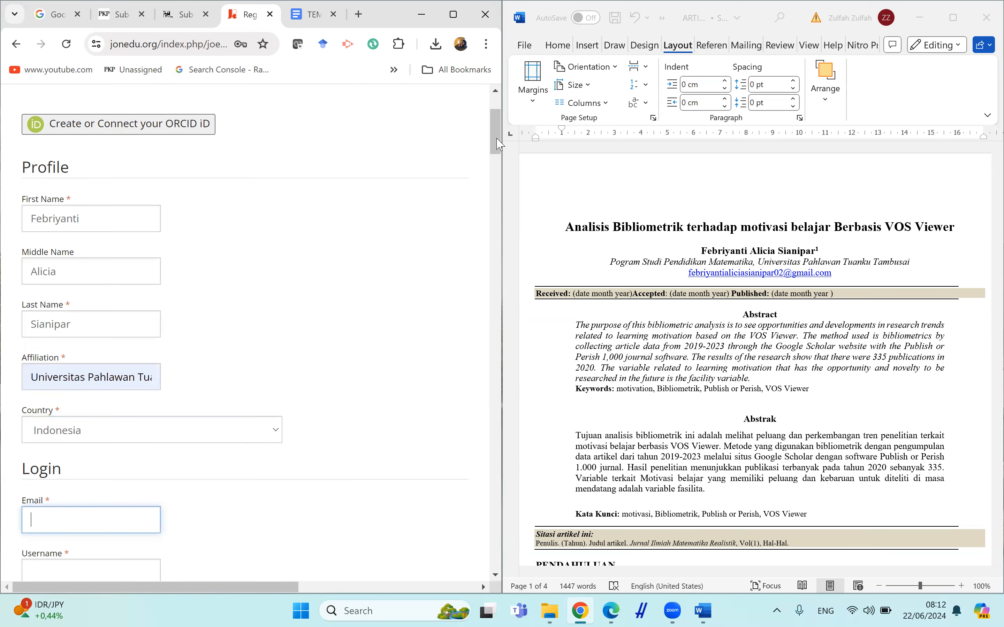
Copy the author's e-mail address from the manuscript into the registration Email field.
left_click_drag(497, 143, 506, 187)
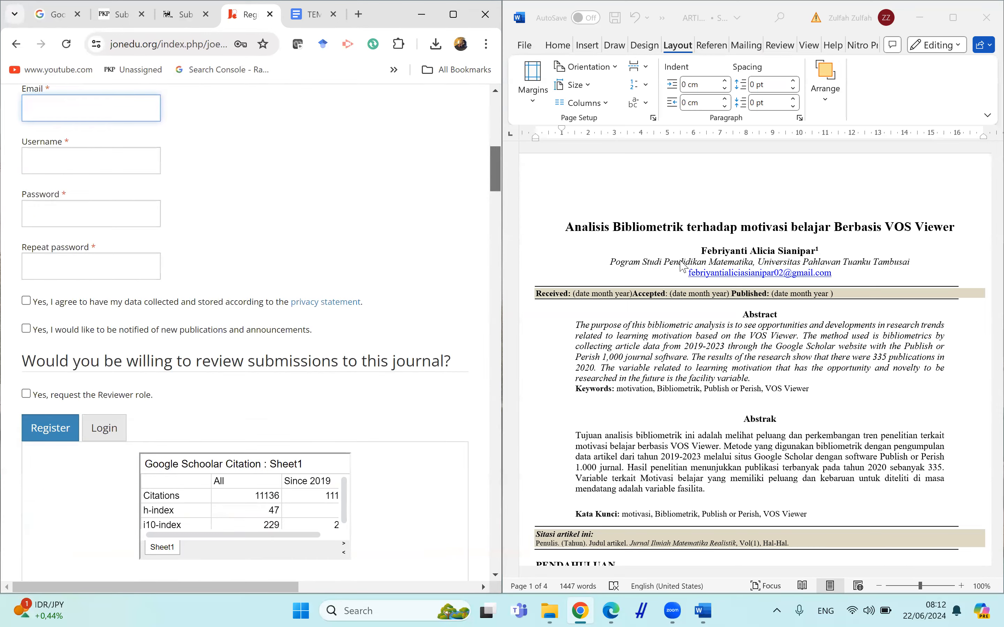
left_click(686, 270)
left_click_drag(692, 275, 831, 274)
left_click(686, 279)
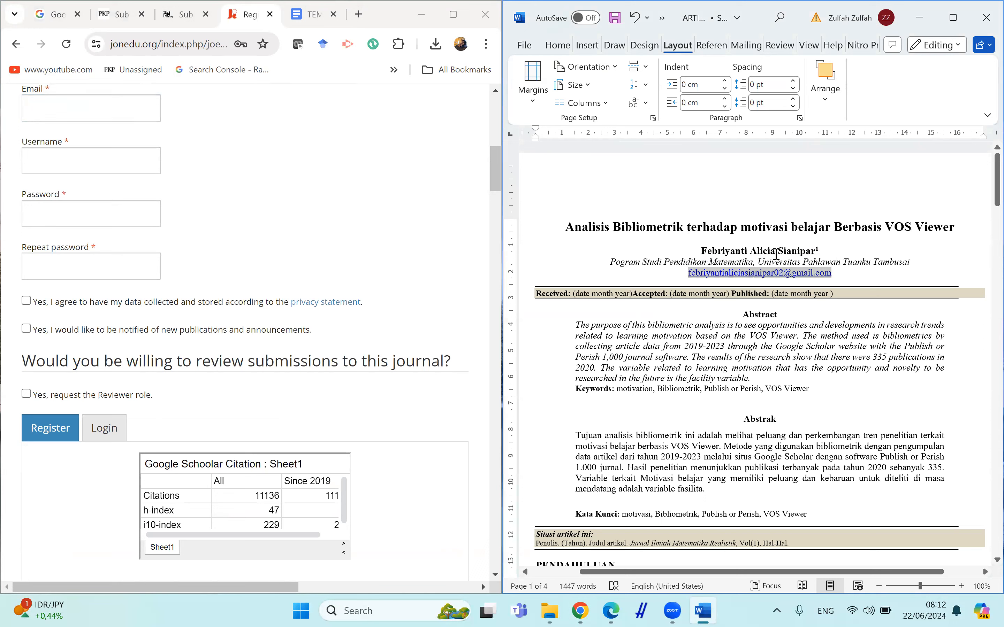
left_click(155, 100)
Enter a username for the new account.
left_click(120, 153)
key("Tab")
Set the account password and repeat it by copying the username text into both password fields.
left_click(102, 161)
key("ctrl+a")
key("ctrl+c")
key("Tab")
key("ctrl+v")
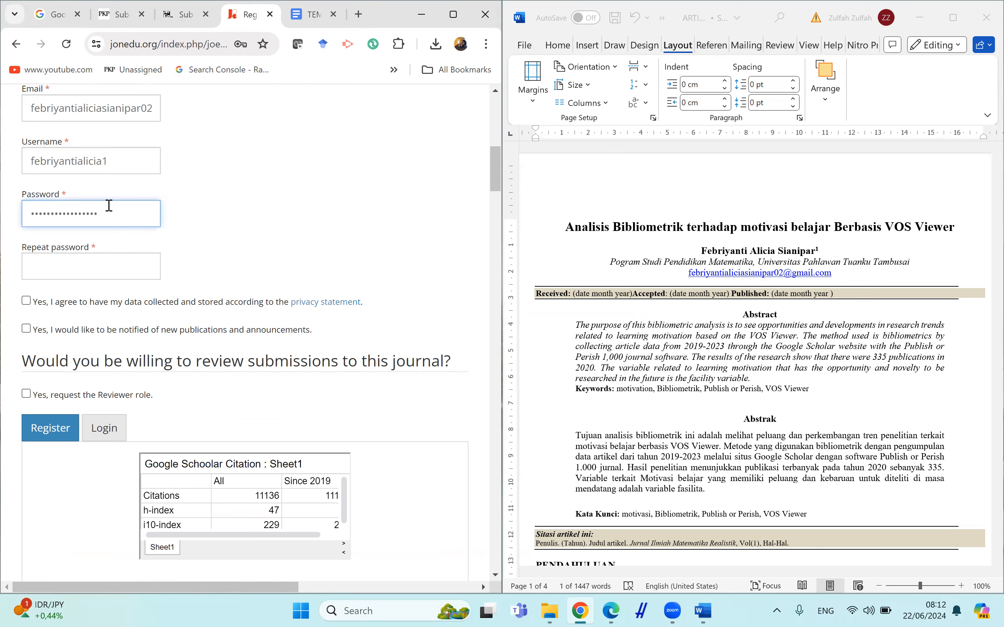
left_click(93, 267)
key("ctrl+v")
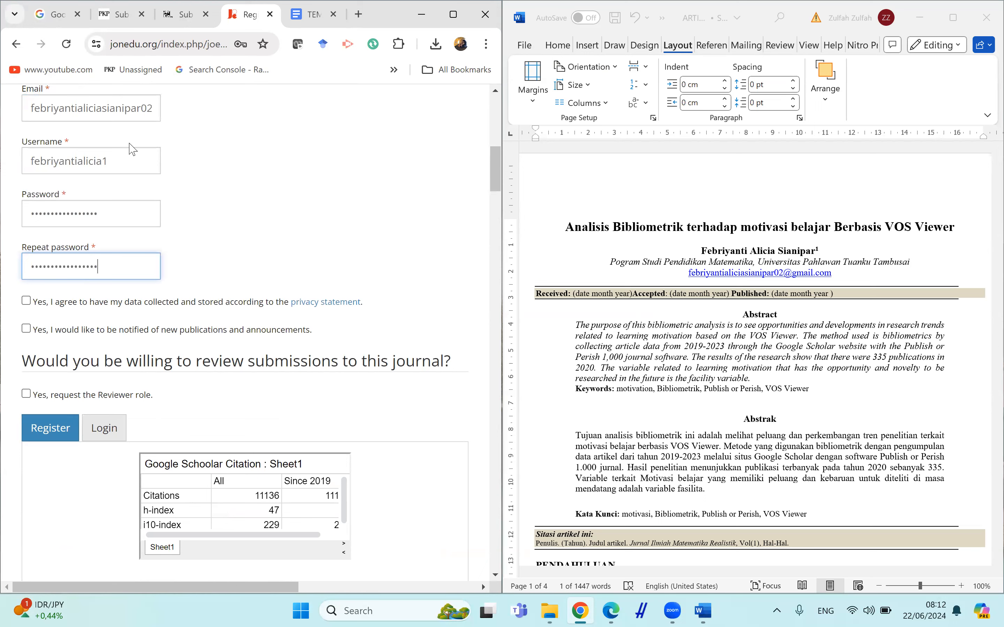
Re-enter the account password in both the Password and Repeat password fields.
double_click(98, 214)
key("BackSpace")
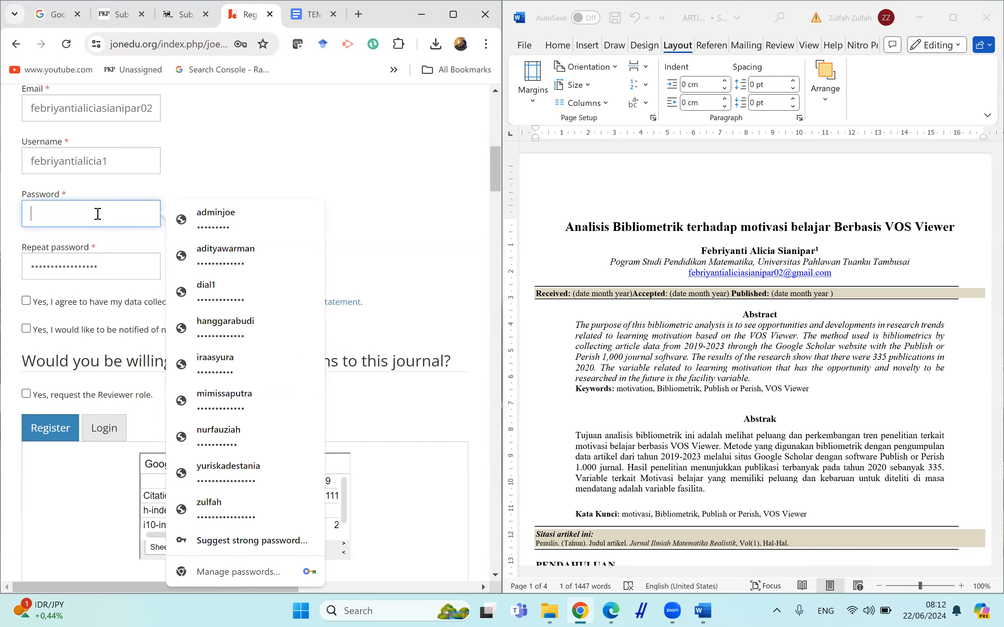
type("••••••••••••••••")
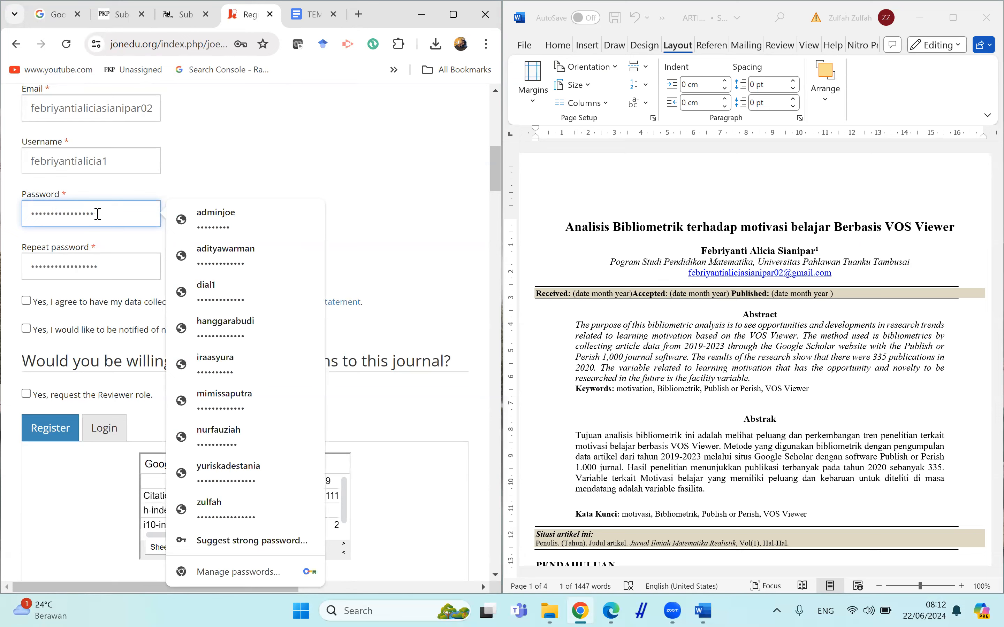
key("Tab")
key("BackSpace")
type("•••••••••••••••")
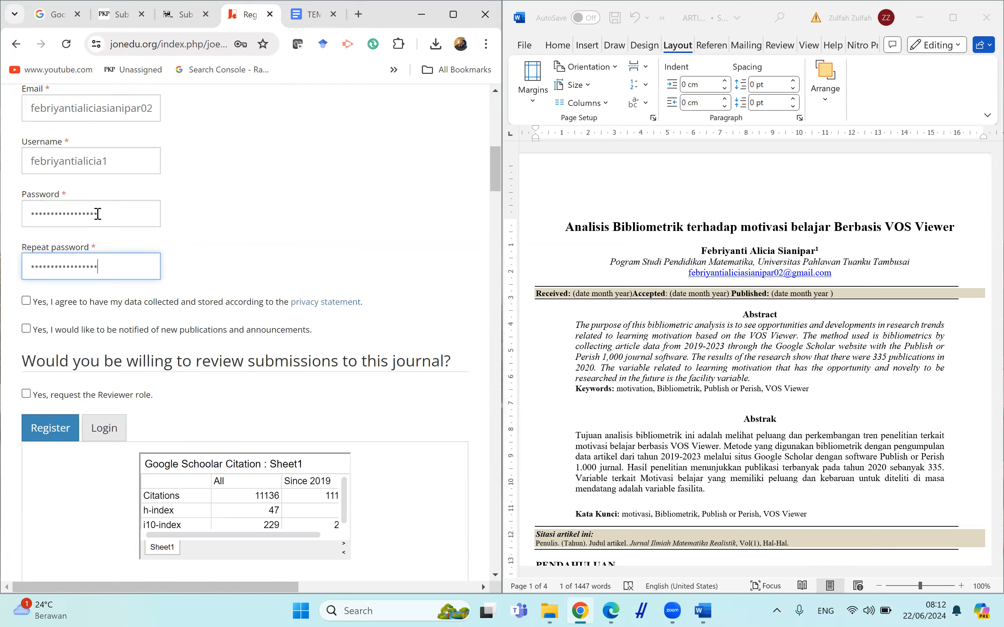
Tick the data consent and notification boxes and register the account without saving the password in the browser.
left_click(47, 305)
left_click(53, 327)
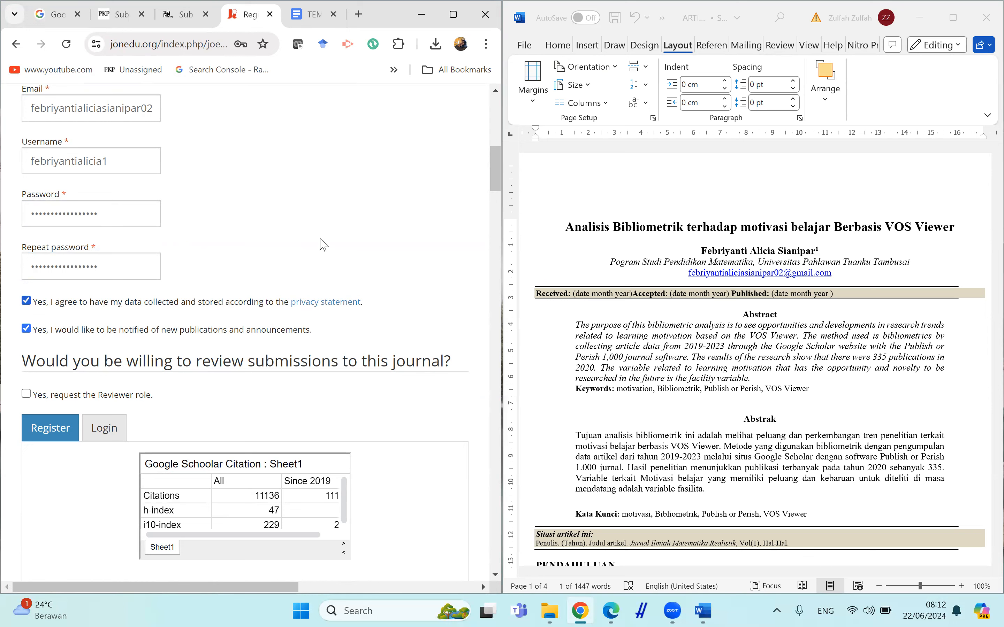
mouse_move(497, 171)
left_mouse_down()
mouse_move(498, 202)
mouse_move(494, 189)
left_mouse_up()
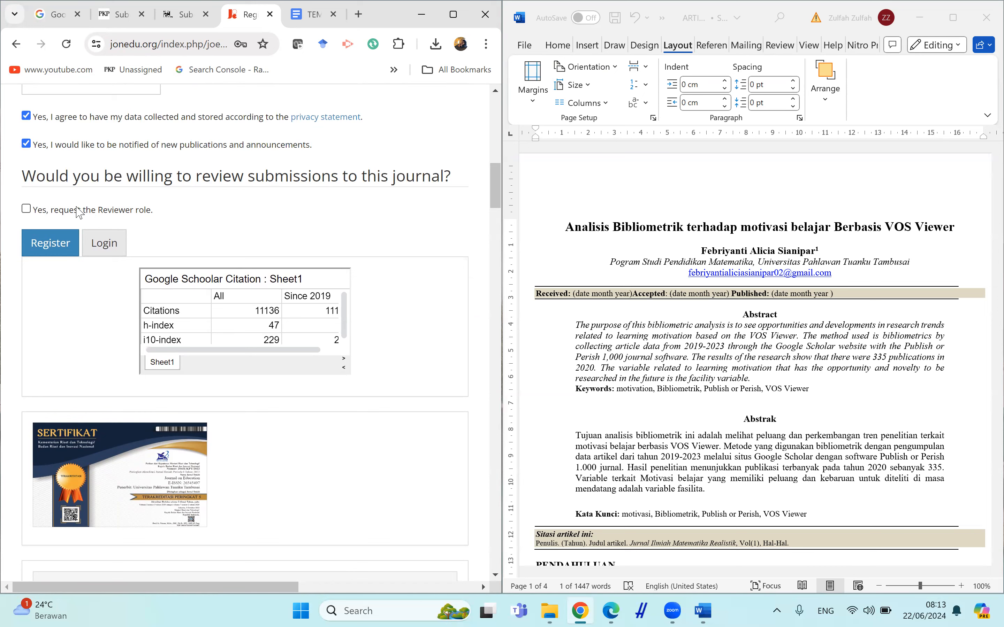
left_click(52, 243)
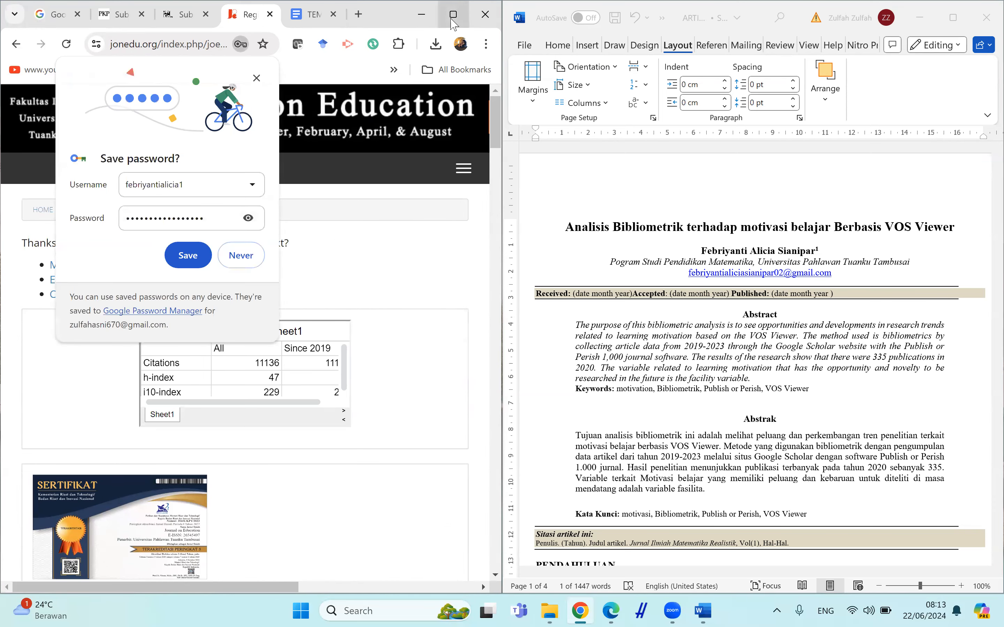
left_click(242, 257)
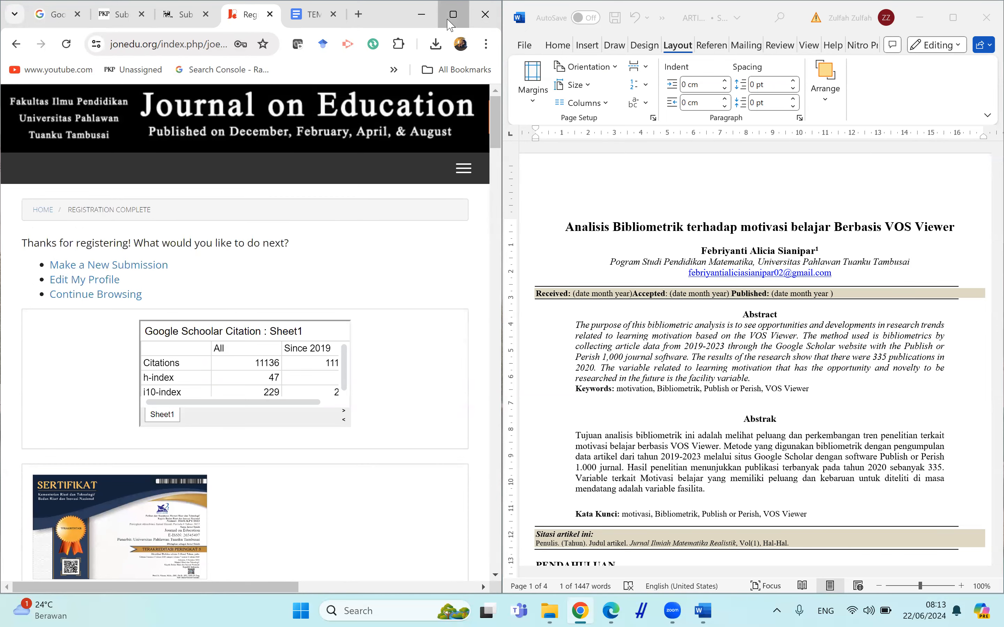
Maximize the browser window and start a new submission from the registration confirmation page.
left_click(449, 22)
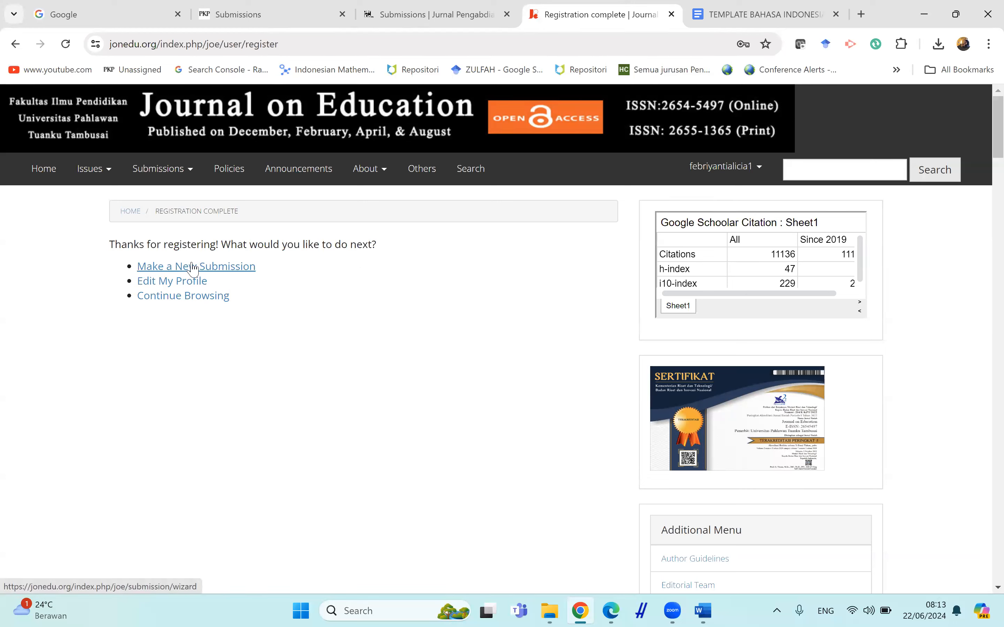
left_click(174, 267)
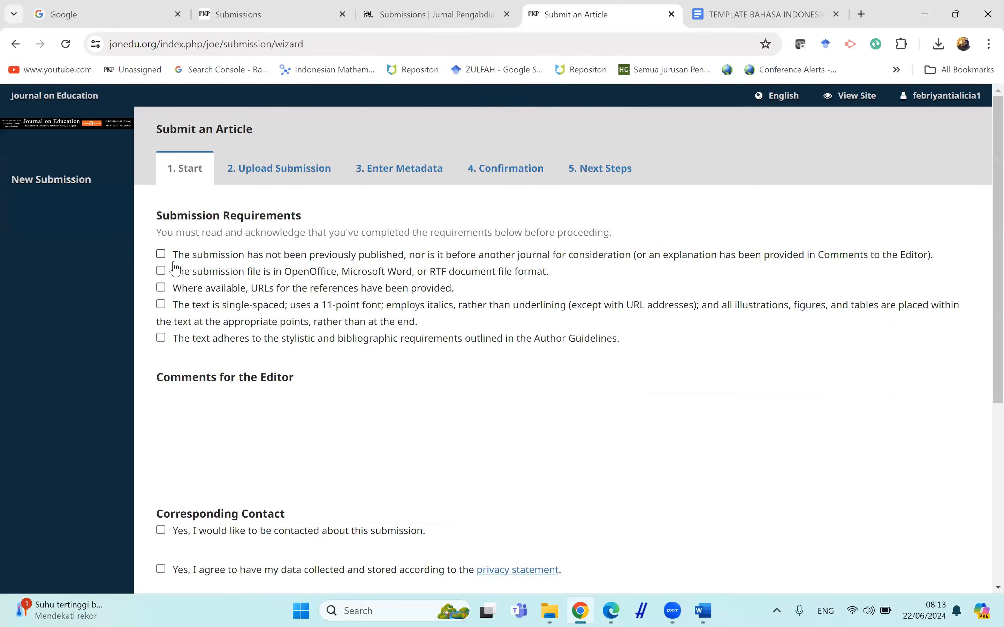
Open the profile's Roles in a new tab, tick Author, and leave for New Submission without saving.
mouse_move(908, 109)
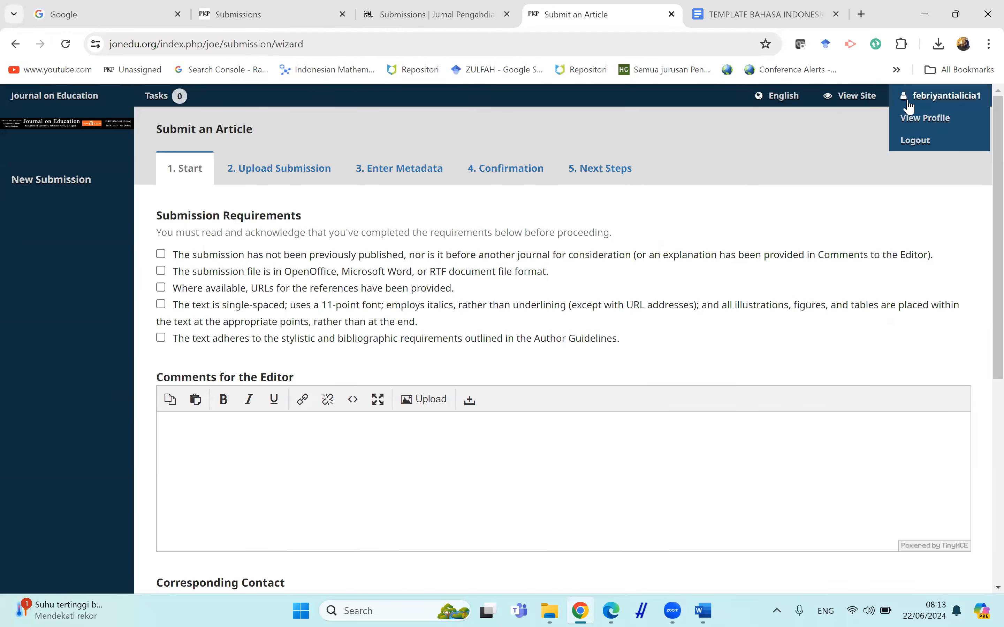
right_click(910, 111)
key("Escape")
left_click(664, 4)
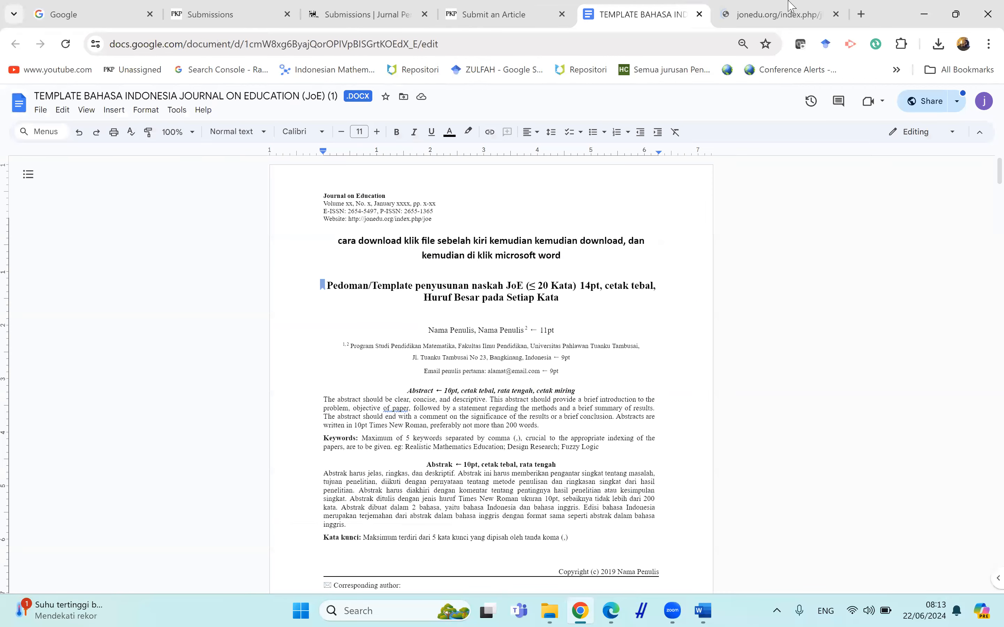
left_click(769, 6)
left_click(310, 183)
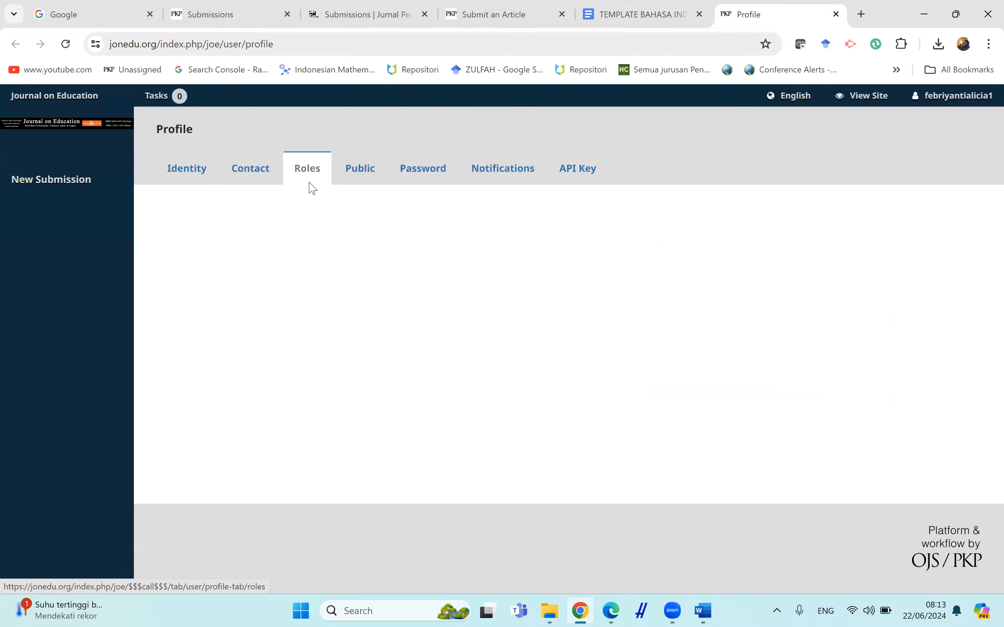
left_click(178, 249)
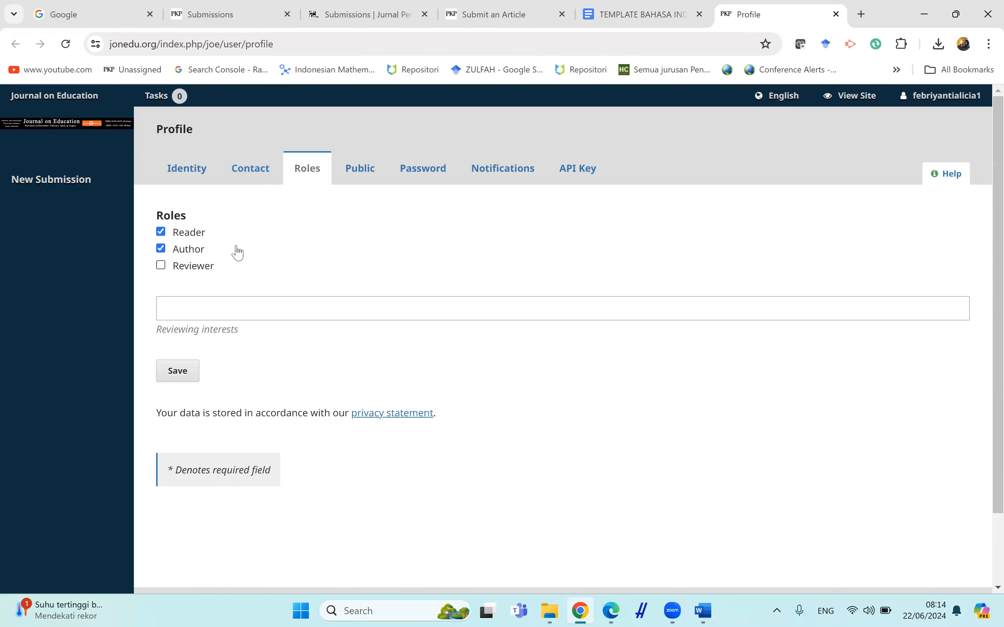
left_click(95, 189)
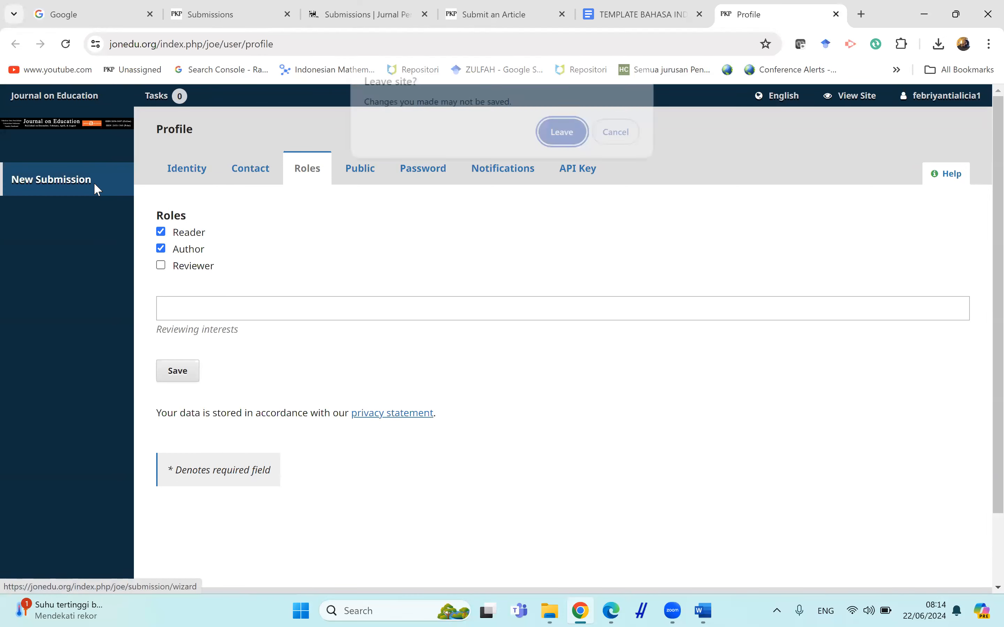
left_click(565, 133)
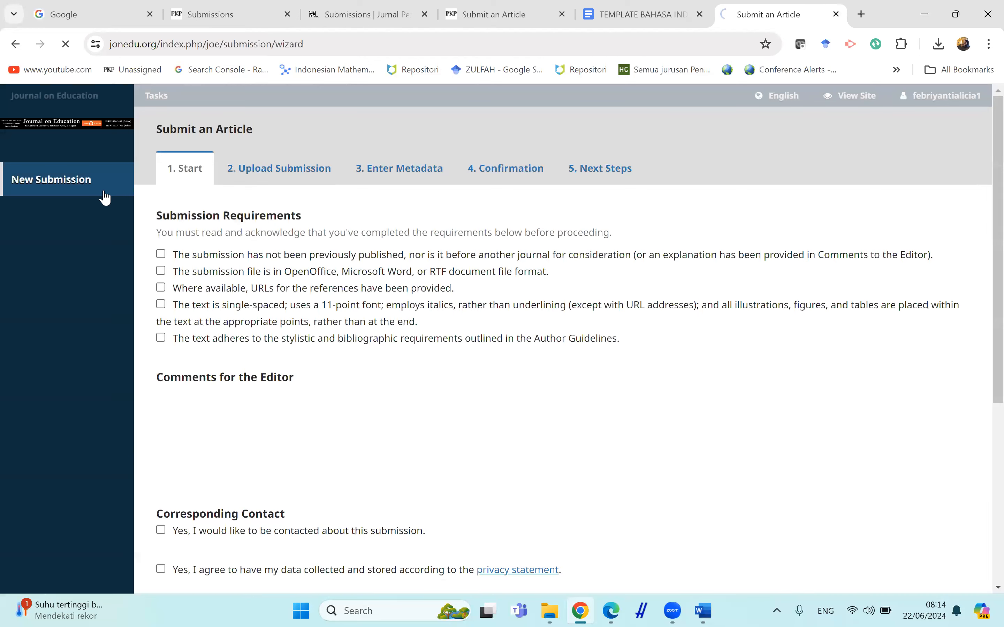
Open the profile's Roles in another new tab and save the Reader and Author roles.
mouse_move(901, 98)
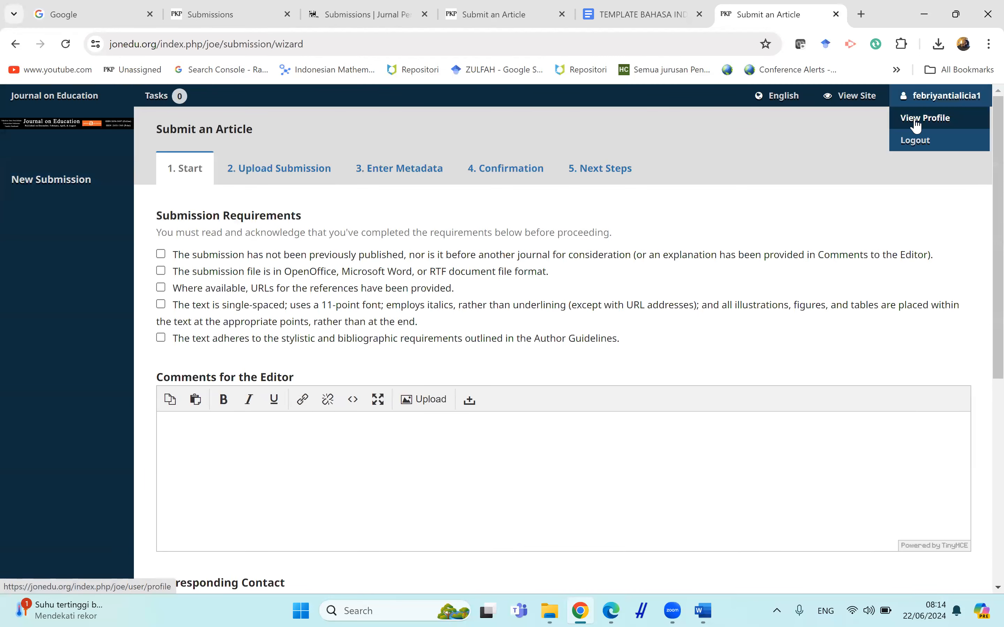
right_click(914, 120)
left_click(892, 137)
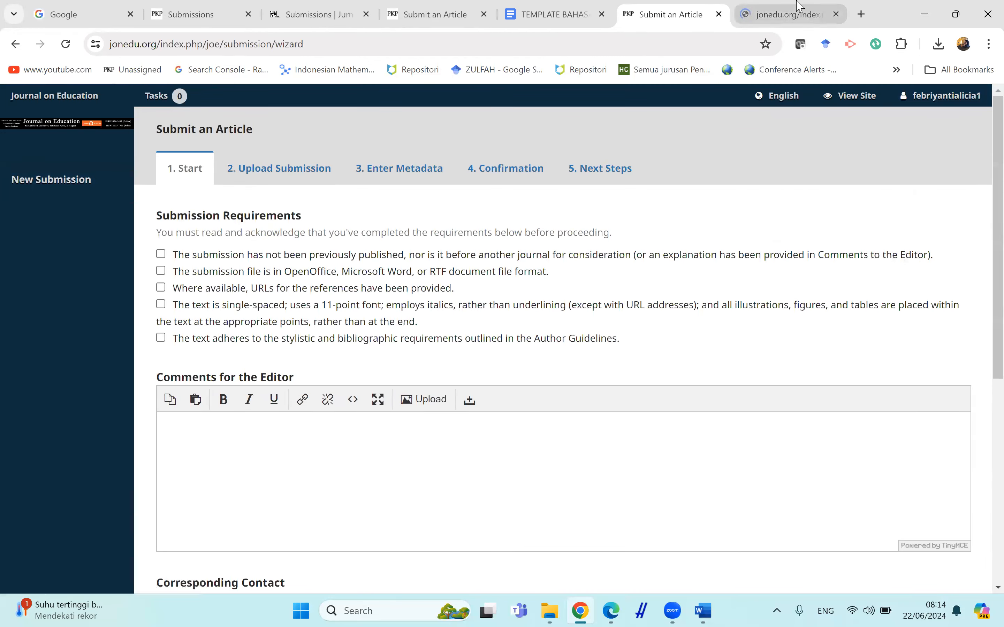
left_click(799, 6)
left_click(318, 182)
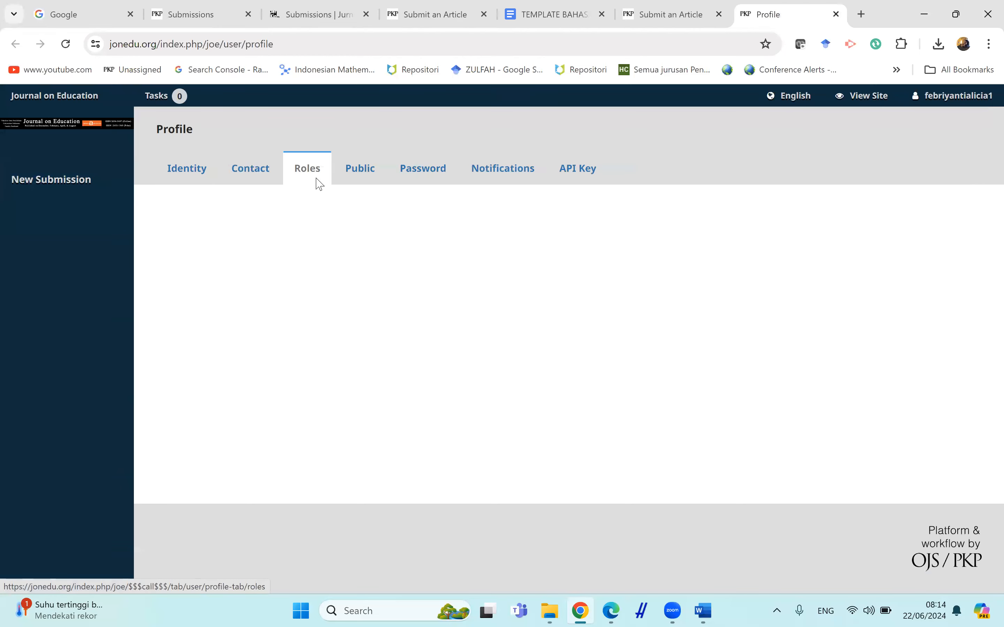
left_click(188, 251)
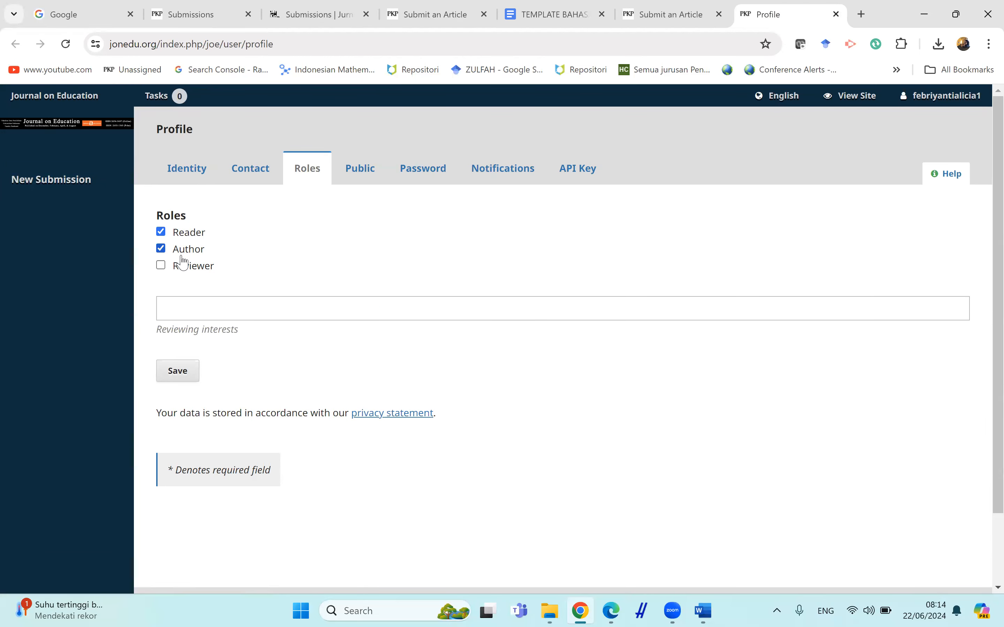
left_click(185, 370)
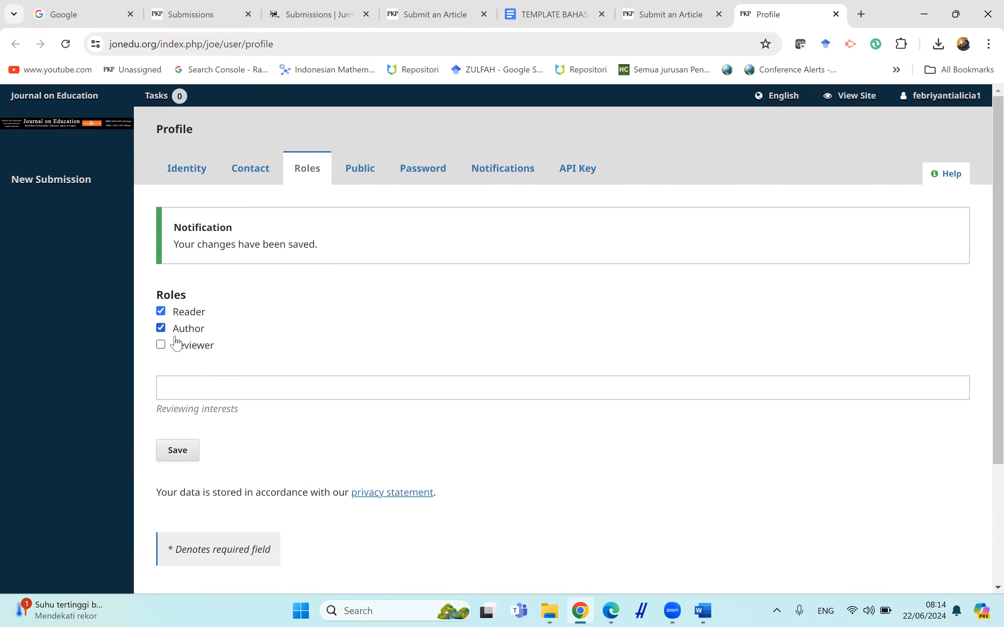
Tick all five submission requirement checklist items on the Start step of the submission.
left_click(652, 5)
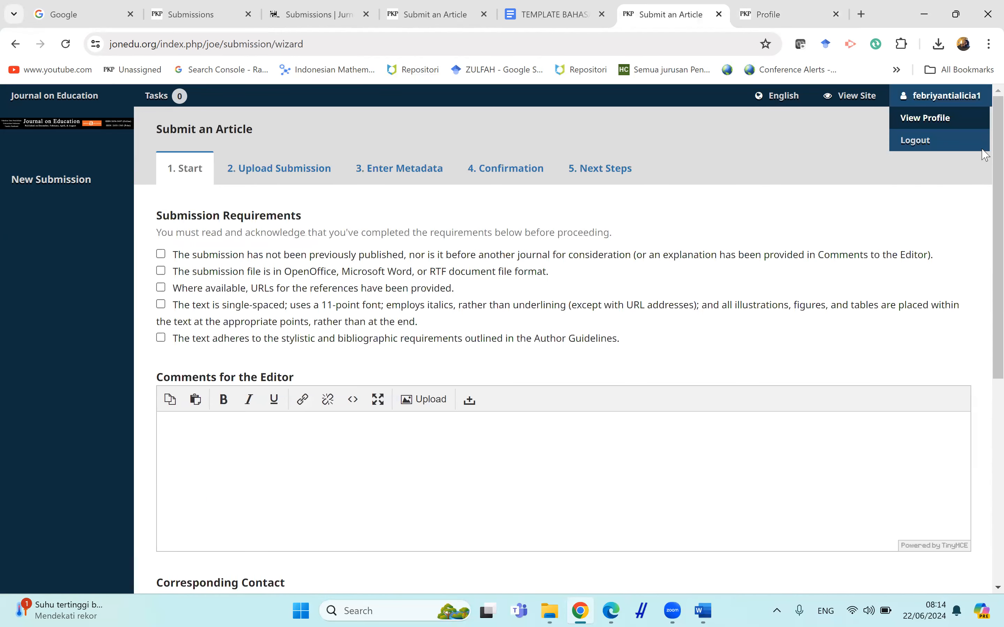
scroll(983, 226, "down", 3)
scroll(986, 191, "up", 2)
left_click_drag(981, 183, 982, 177)
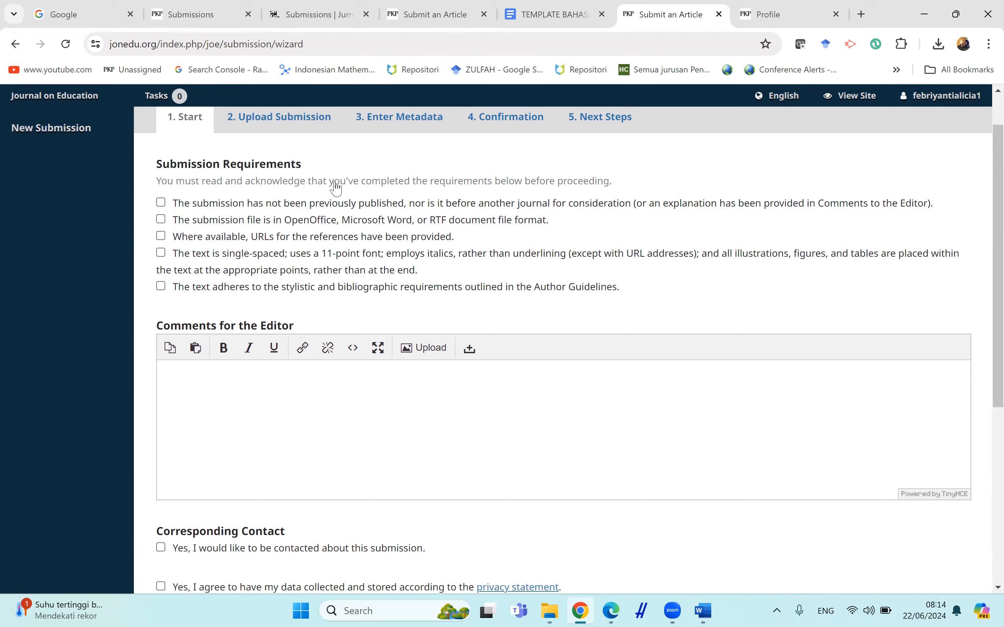
left_click(198, 202)
left_click(192, 224)
left_click(192, 237)
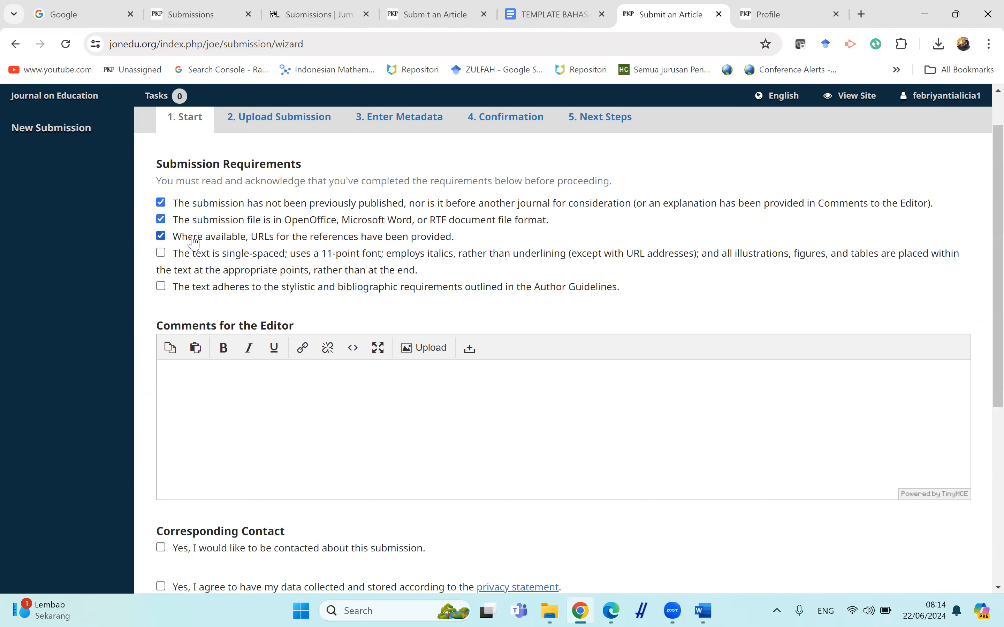
left_click(192, 259)
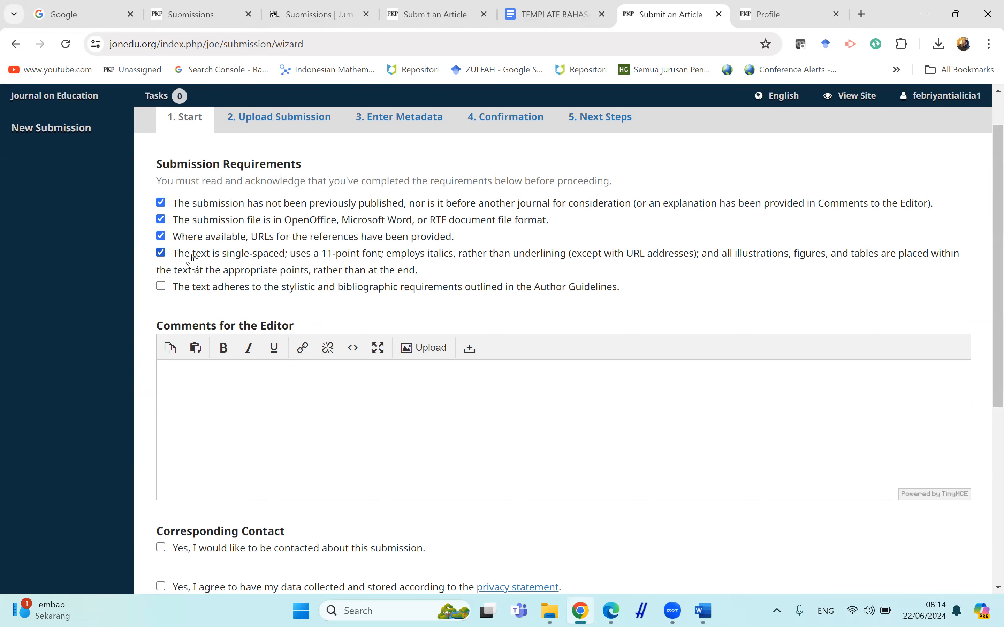
left_click(193, 292)
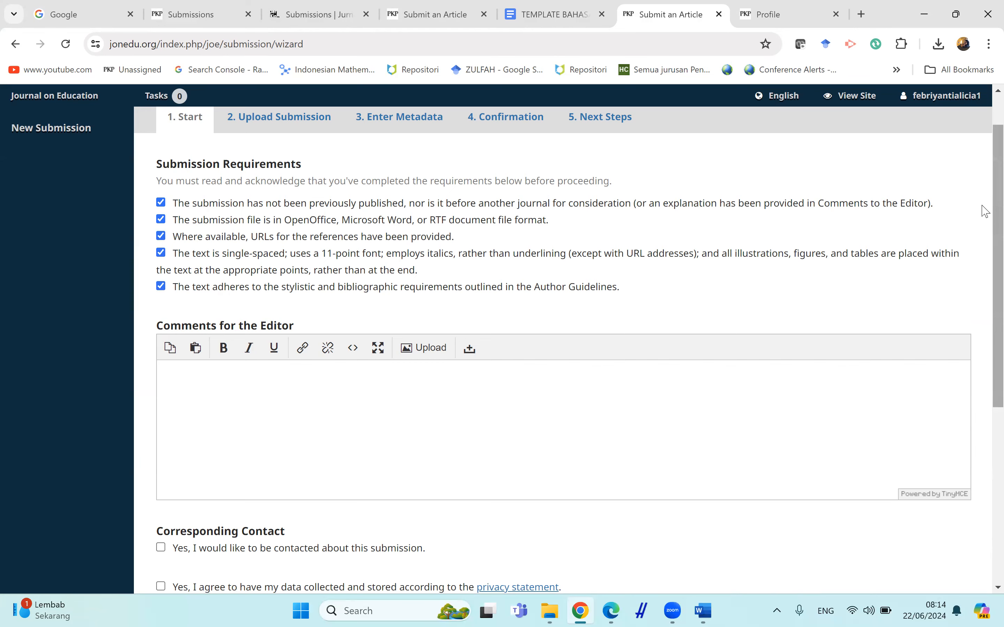
Agree to be contacted about the submission and to data collection, and save and continue to the upload step.
scroll(985, 292, "down", 3)
scroll(720, 293, "down", 2)
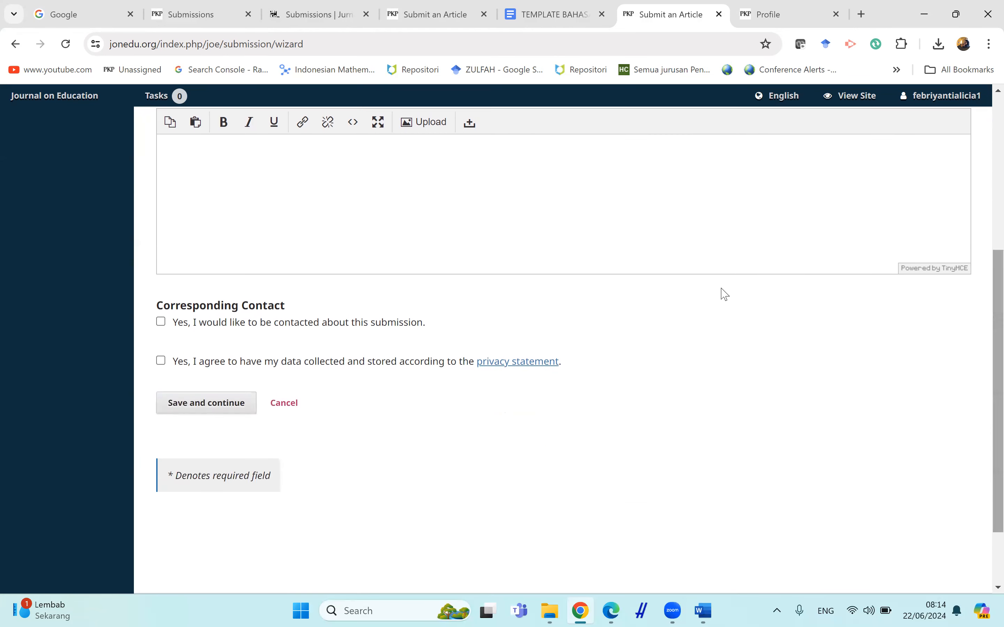
left_click(266, 323)
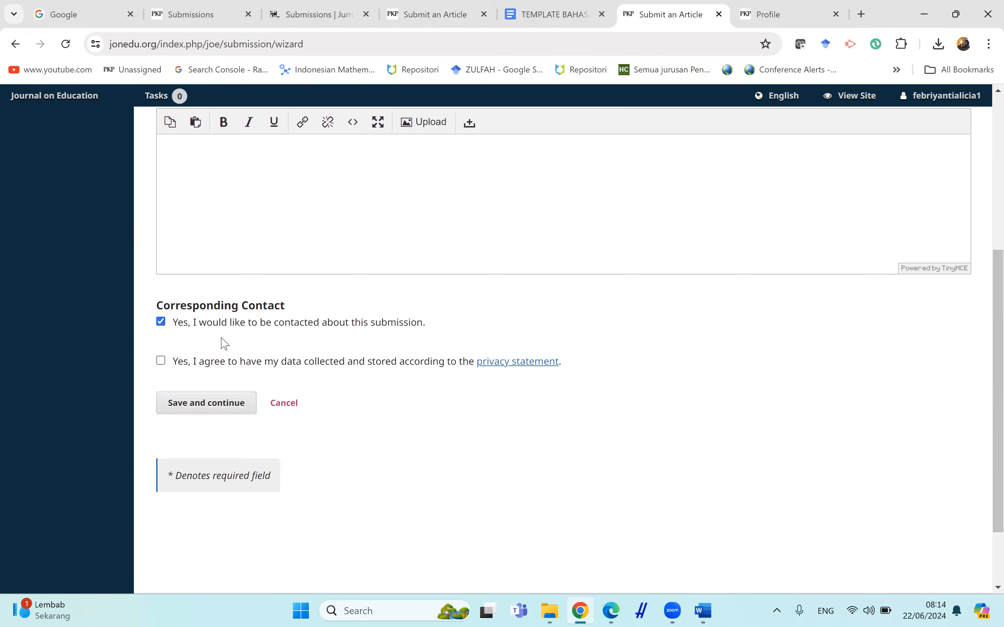
left_click(222, 366)
left_click(193, 410)
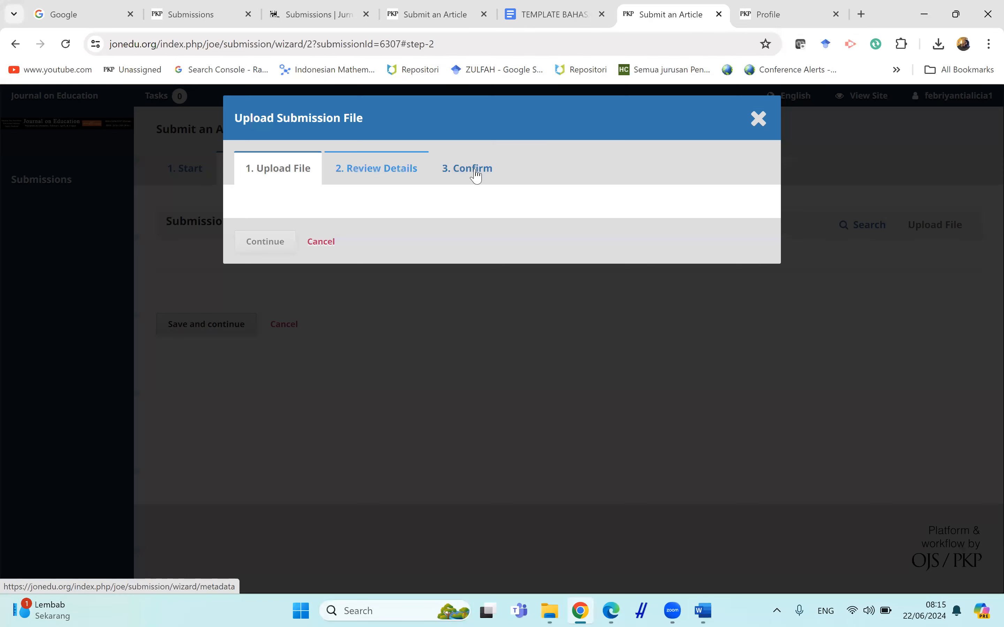
Choose Article Text as the article component for the submission file.
left_click(537, 234)
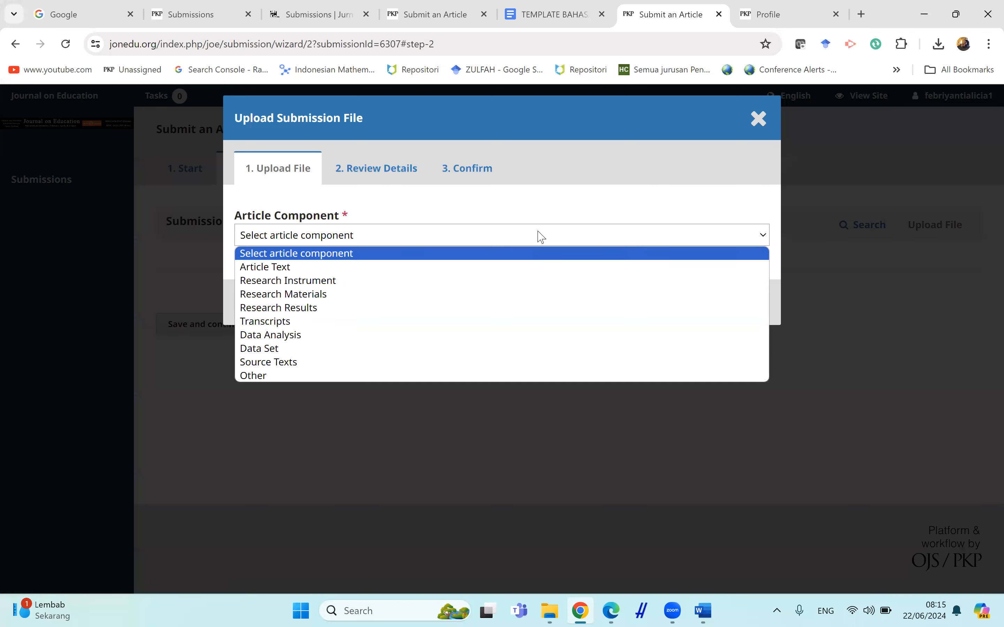
key("Down")
key("Return")
left_click(516, 239)
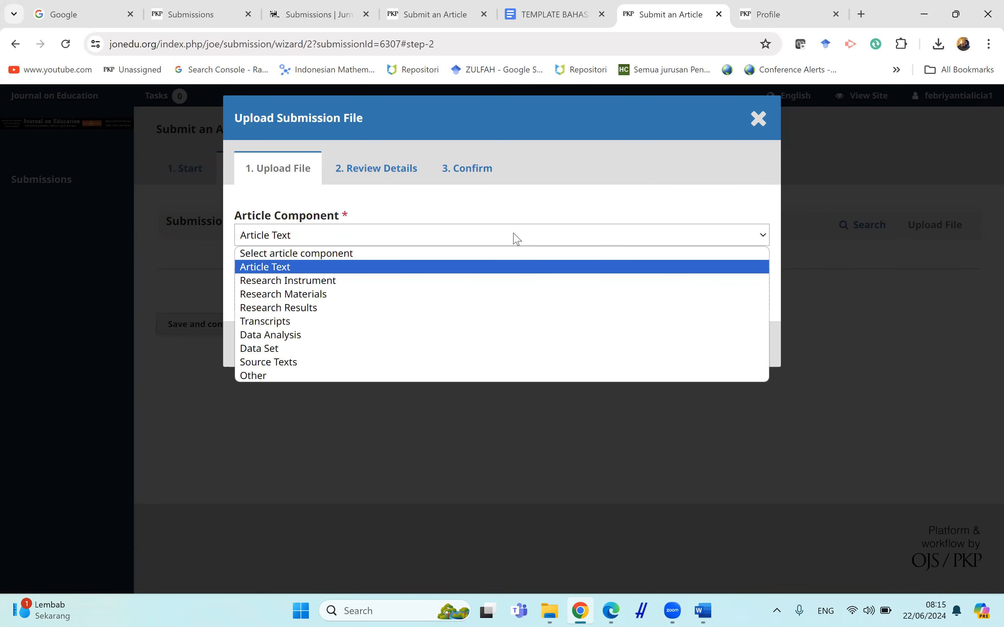
left_click(486, 270)
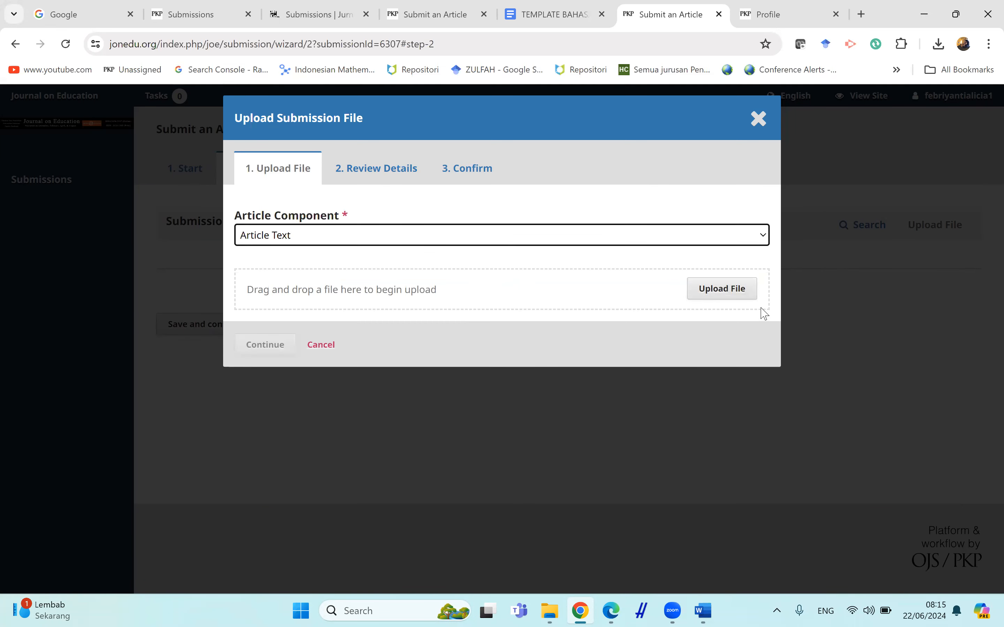
left_click(673, 246)
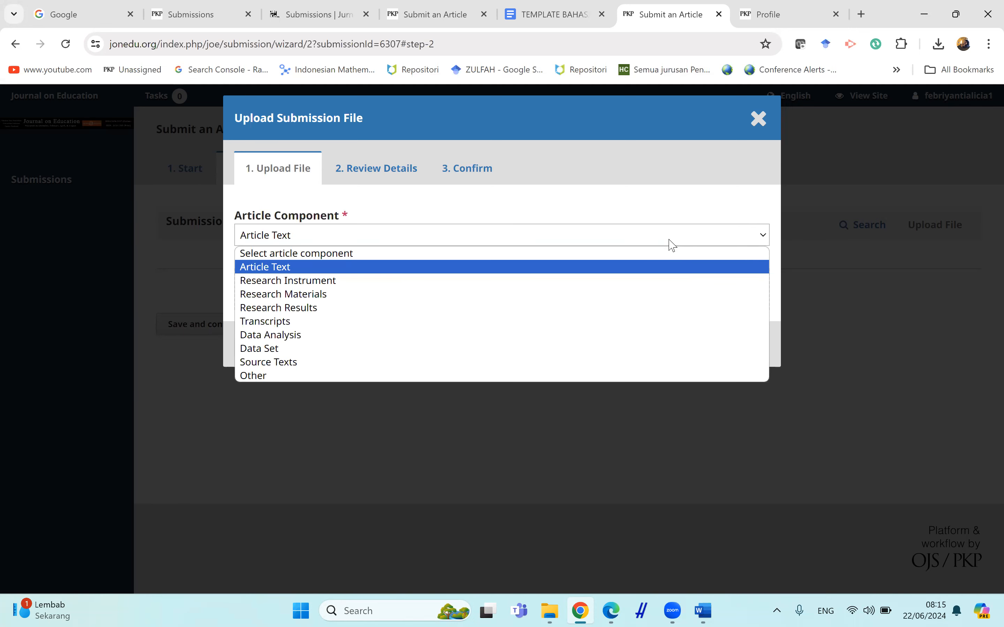
left_click(672, 245)
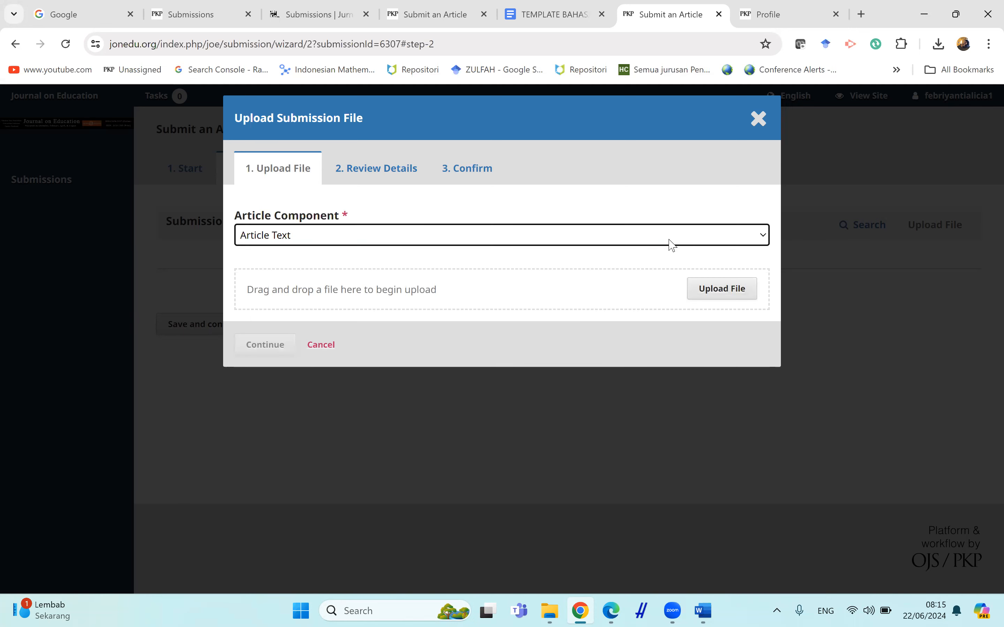
Upload the ARTIKEL+ALICIA file from the Downloads folder as the submission file.
left_click(721, 290)
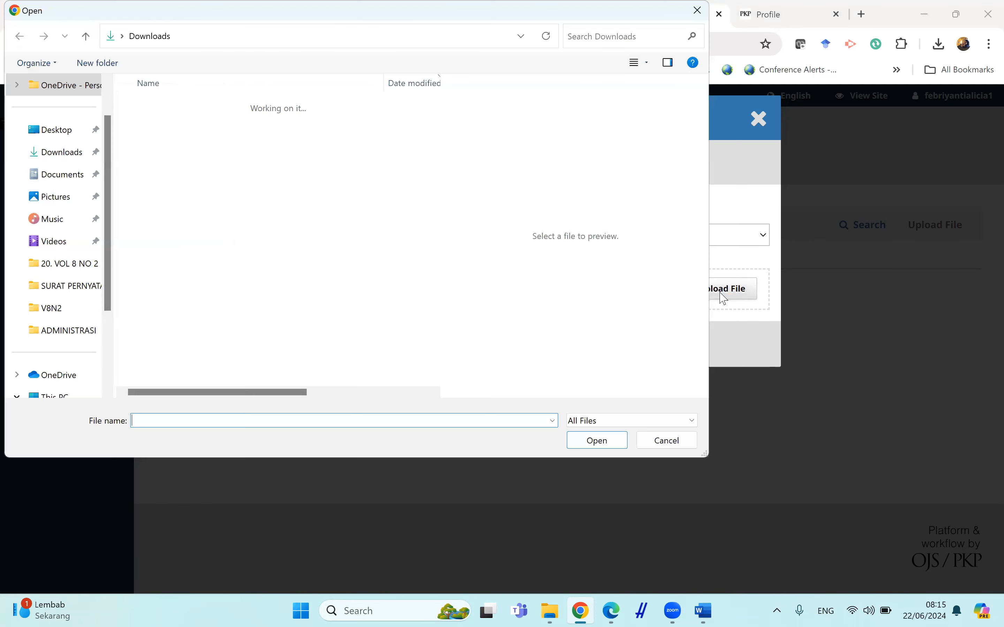
left_click(314, 128)
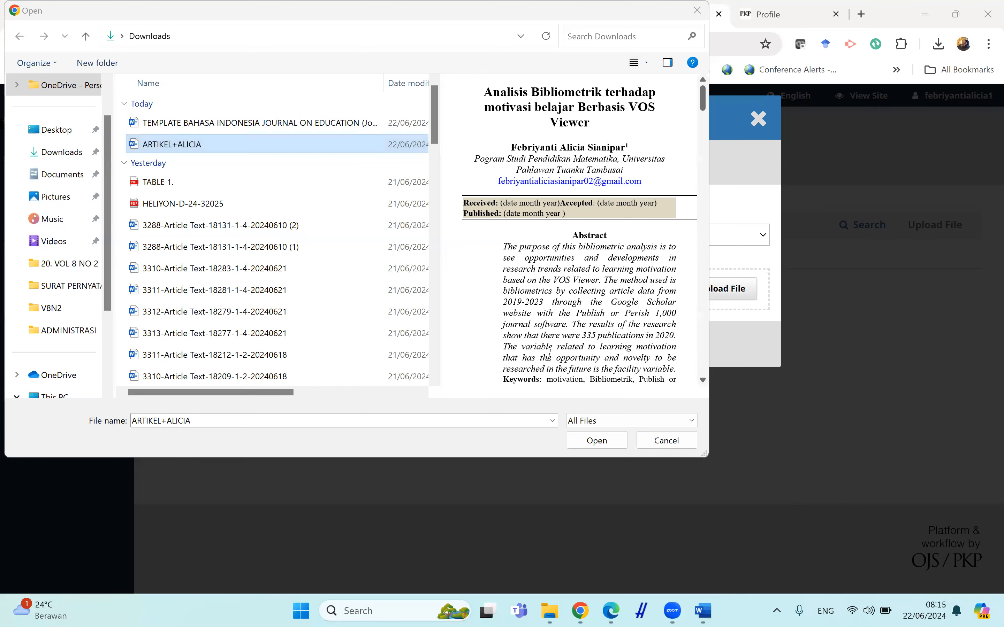
left_click(593, 443)
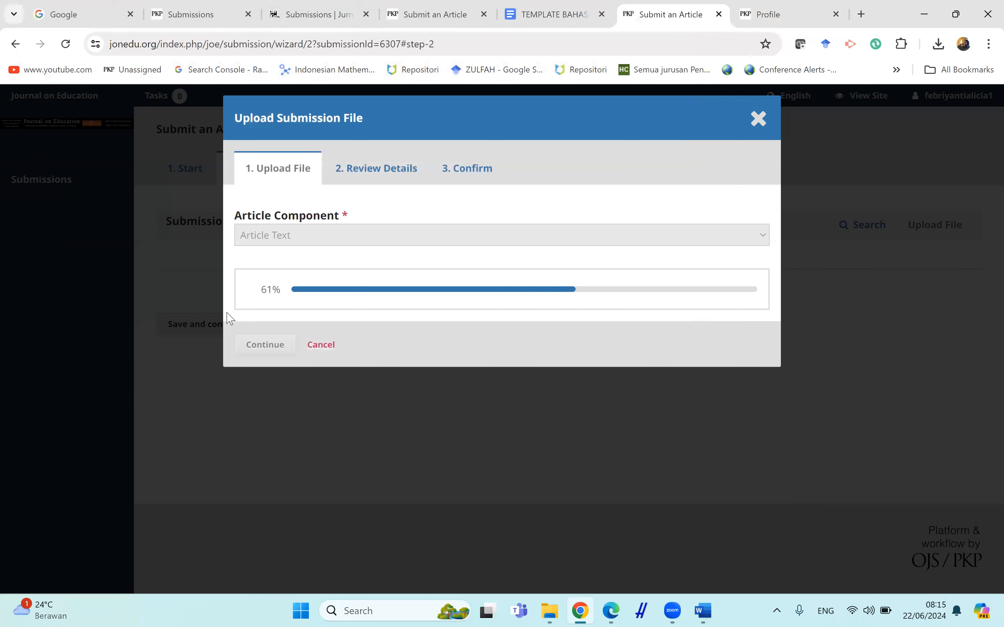
Finish adding the uploaded file through the review and confirm stages, then save and continue to the metadata step.
left_click(262, 350)
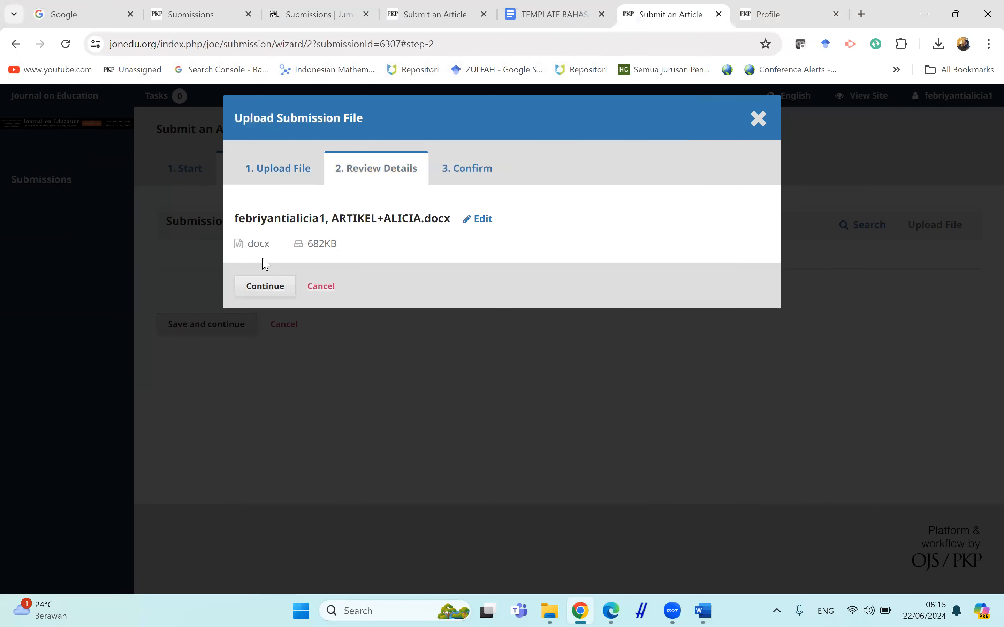
left_click(263, 287)
left_click(267, 342)
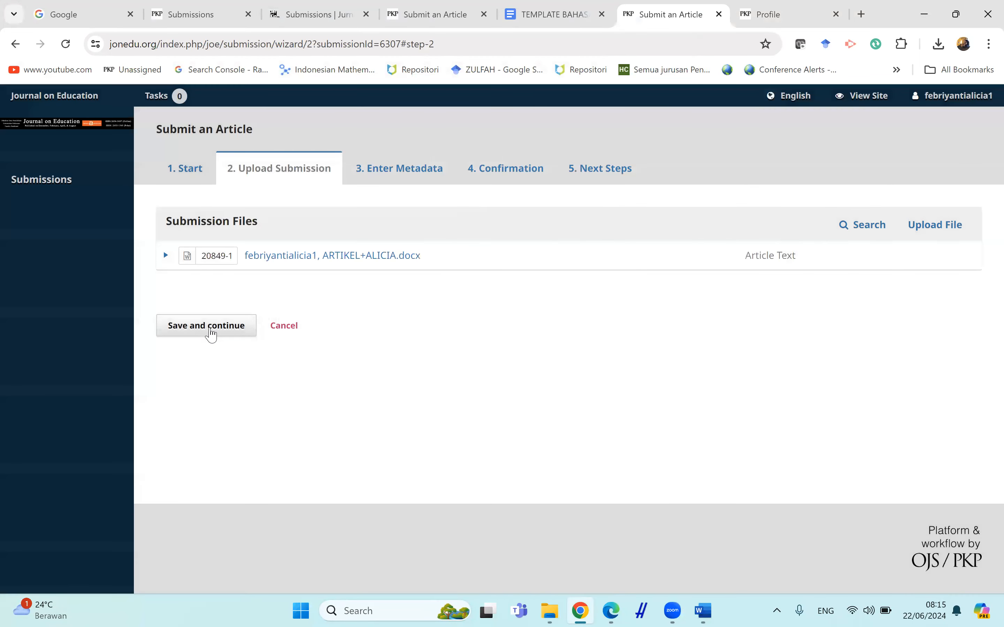
left_click(211, 332)
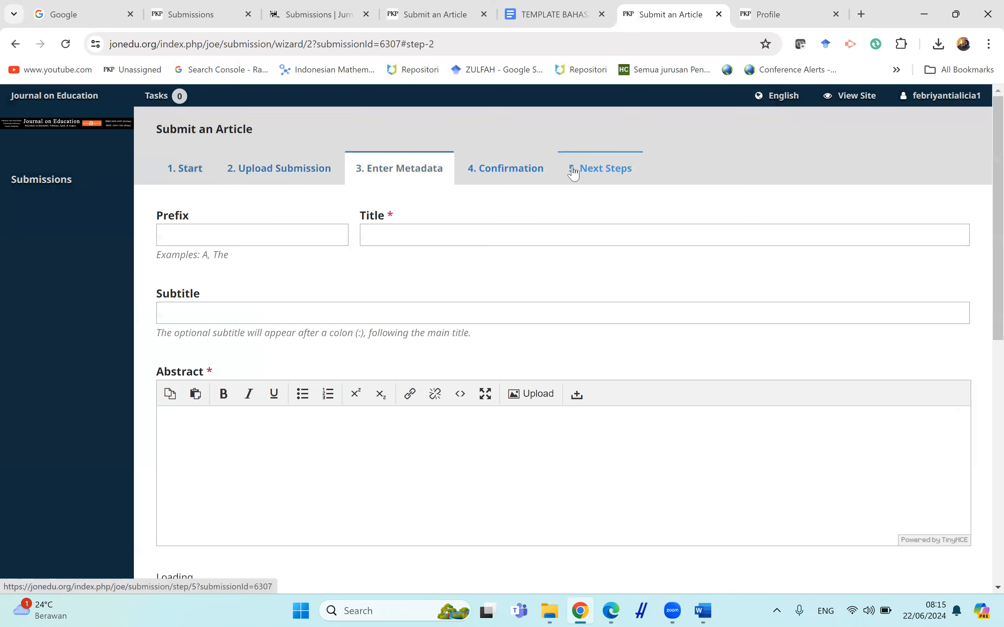
Arrange the browser and the Word manuscript side by side on screen.
mouse_move(995, 190)
left_mouse_down()
mouse_move(995, 216)
mouse_move(995, 200)
left_mouse_up()
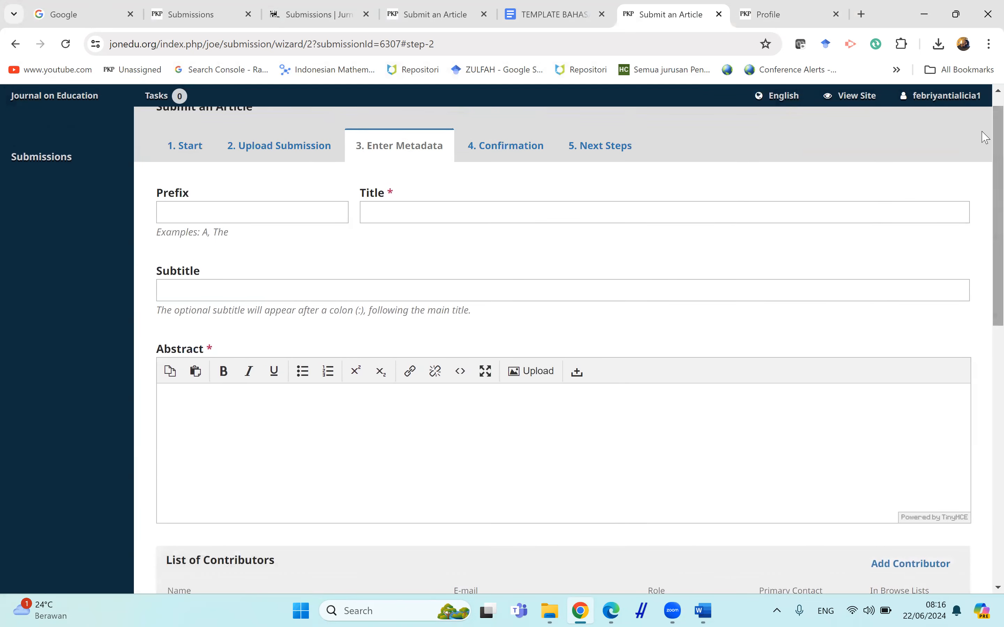
mouse_move(960, 11)
left_click(870, 90)
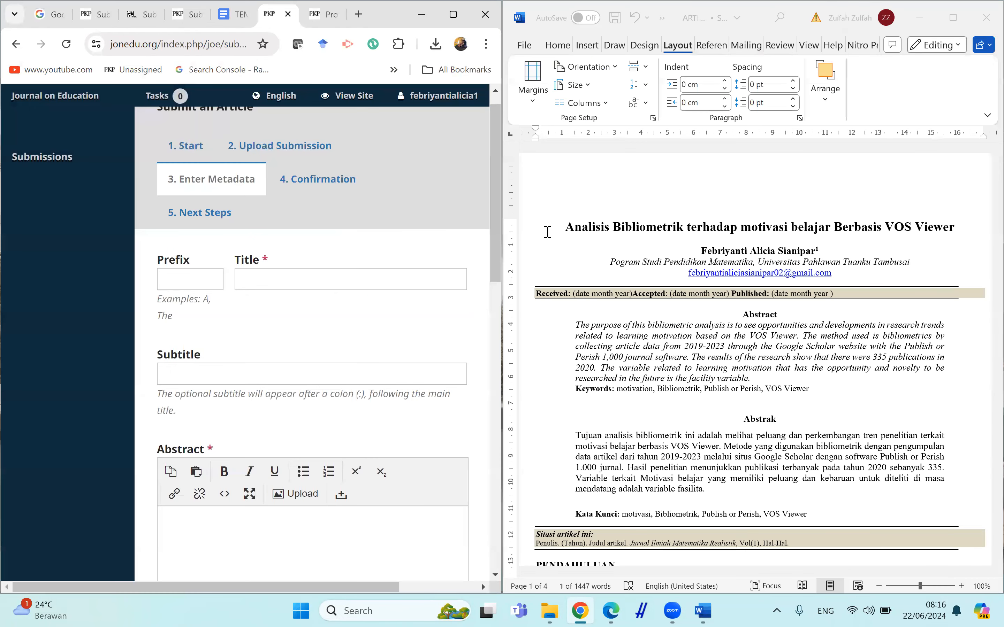
Copy the article title from the manuscript into the Title field.
left_click(548, 231)
triple_click(547, 232)
key("ctrl+c")
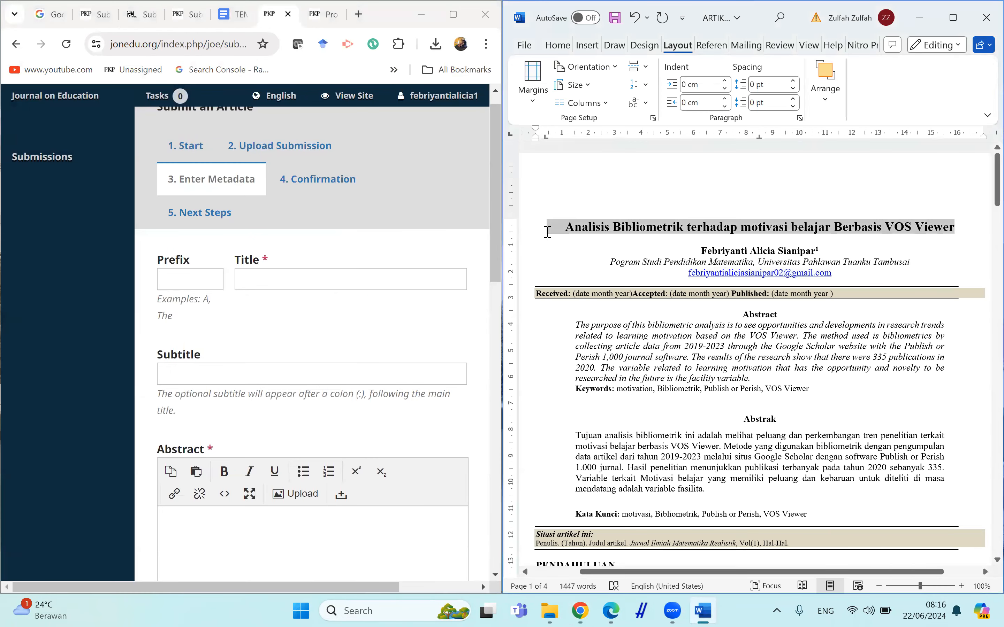
left_click(243, 284)
key("ctrl+v")
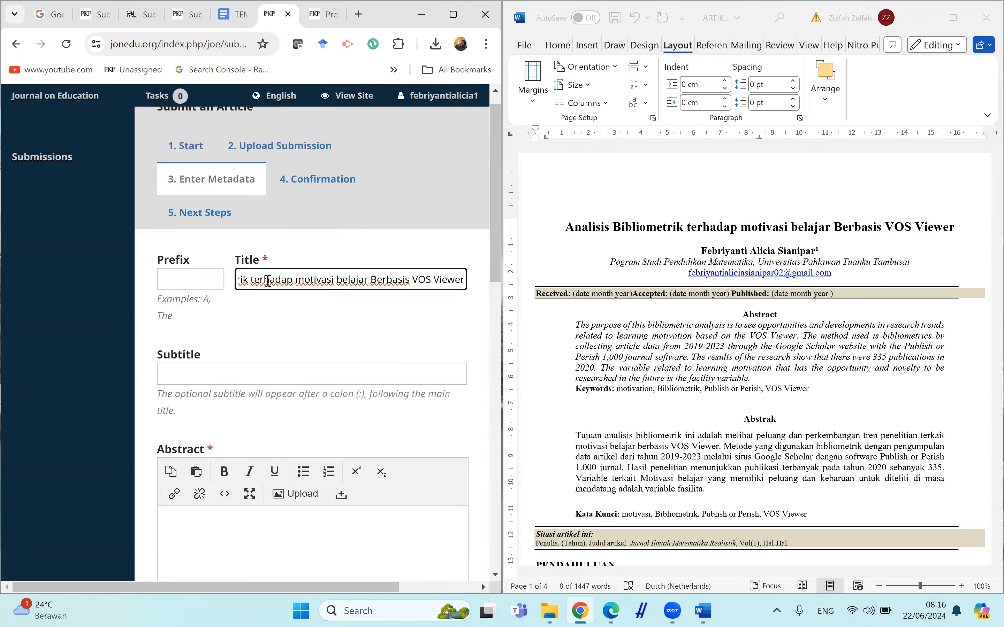
Copy the Indonesian abstract paragraph from the manuscript into the Abstract field.
left_click_drag(496, 272, 501, 378)
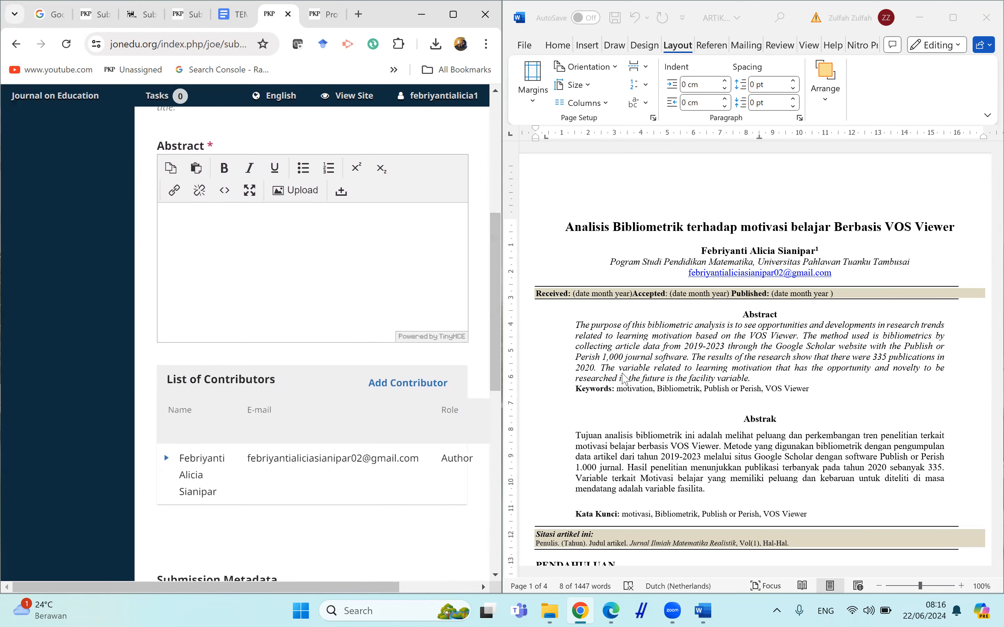
left_click(609, 365)
left_click_drag(692, 474, 713, 492)
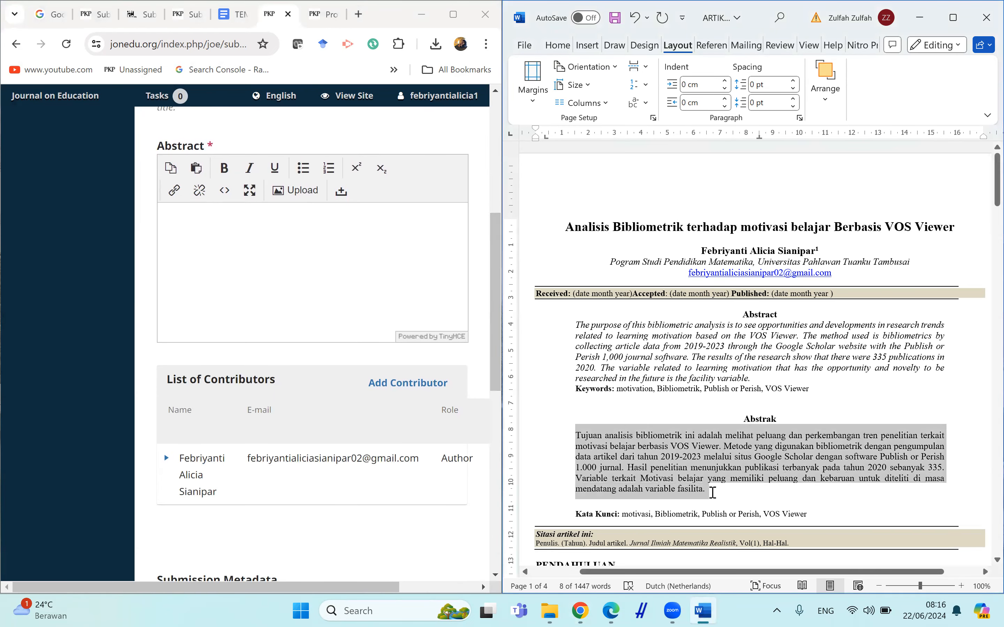
key("ctrl+c")
left_click(329, 244)
key("ctrl+v")
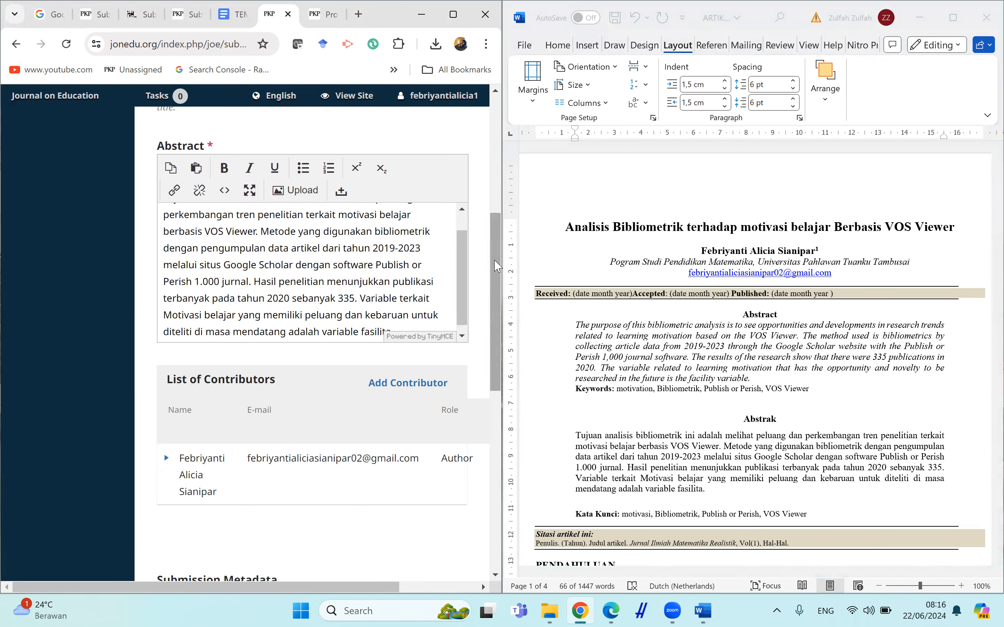
left_click_drag(497, 266, 494, 299)
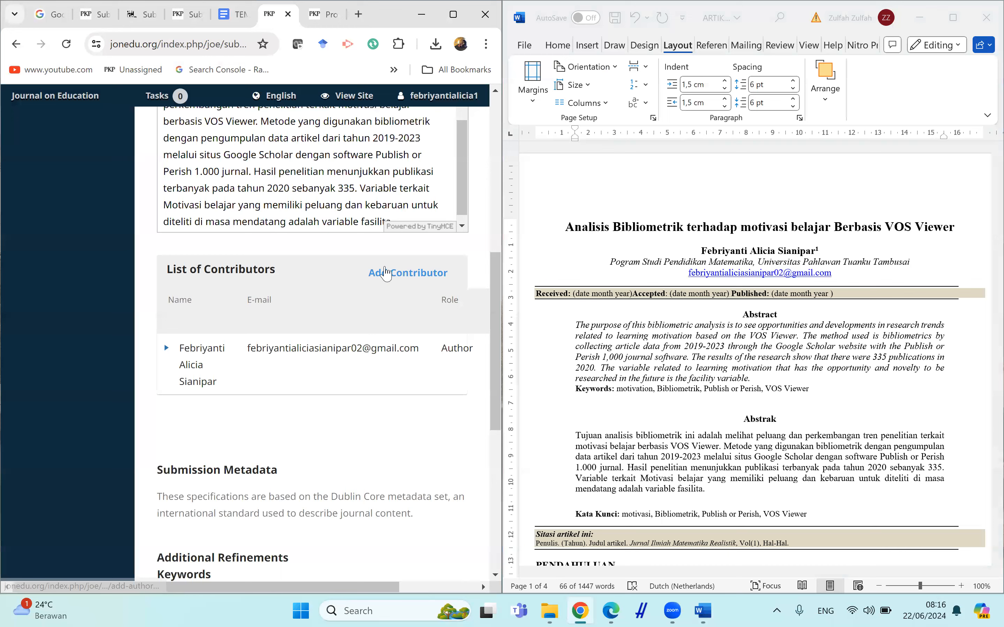
left_click(381, 259)
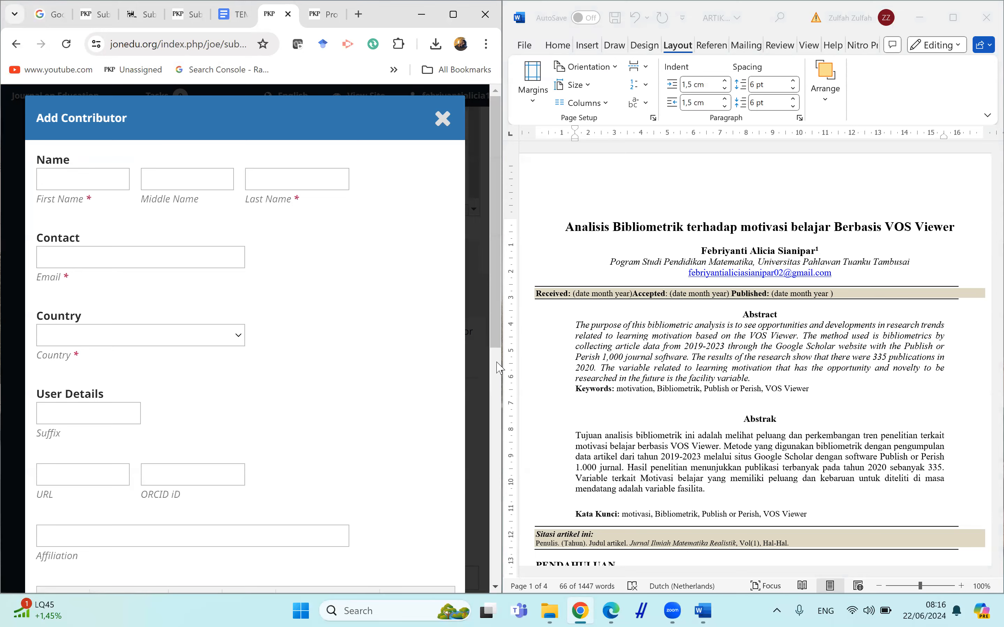
scroll(388, 437, "down", 10)
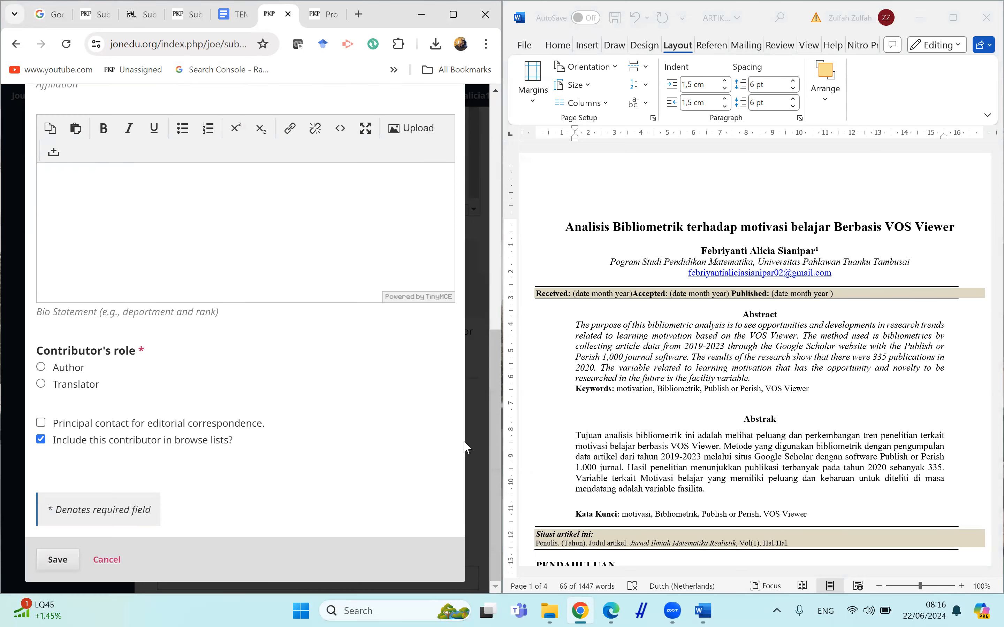
left_click(471, 460)
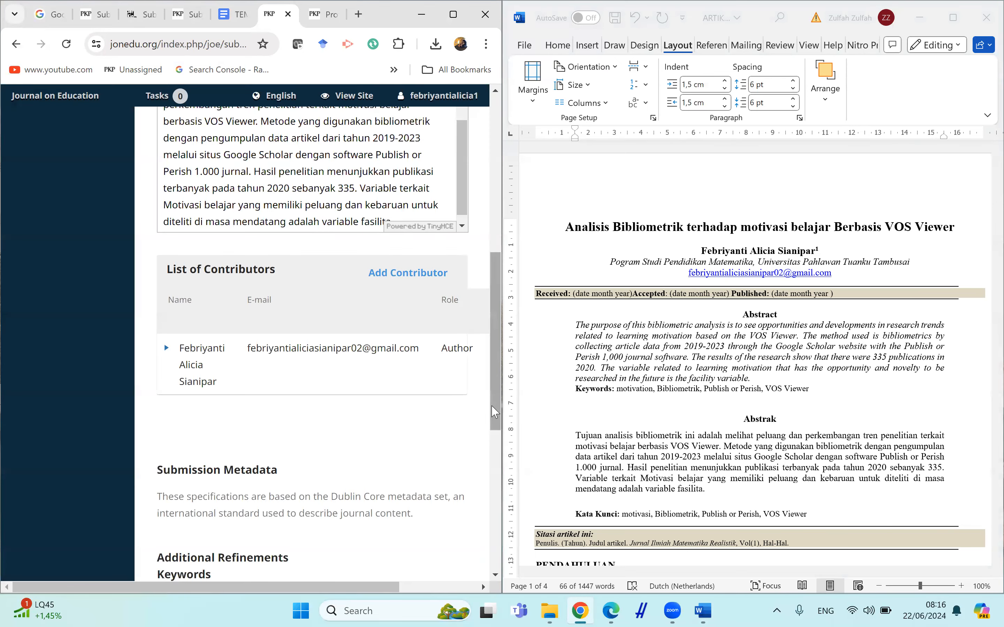
Add the keywords motivasi and Bibliometrik, copied from the manuscript's Kata Kunci line.
left_click_drag(495, 411, 495, 543)
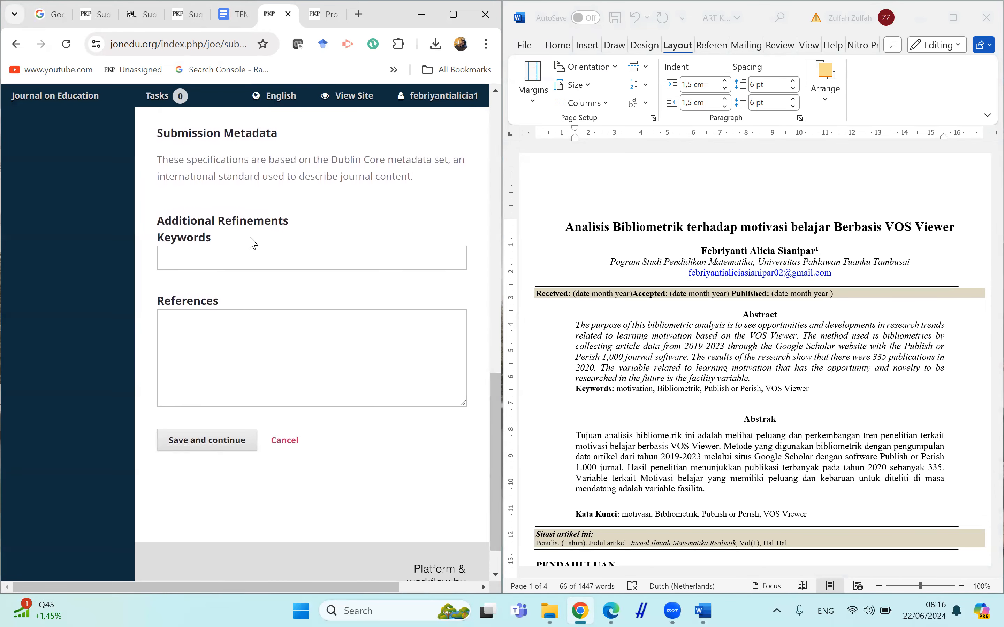
triple_click(672, 477)
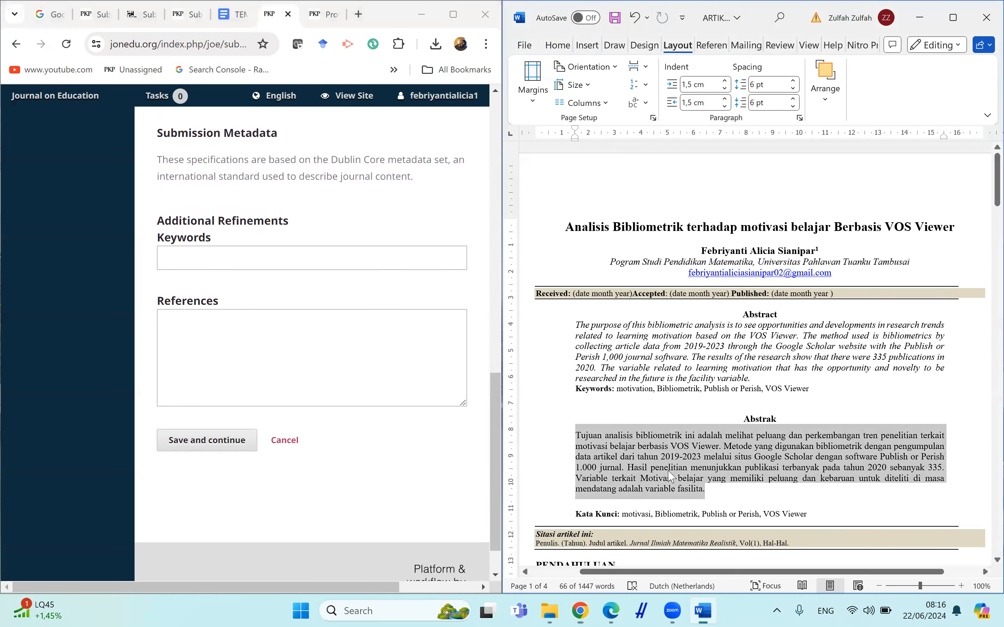
double_click(629, 514)
key("ctrl+c")
left_click(367, 266)
key("ctrl+v")
key("Return")
left_click(719, 422)
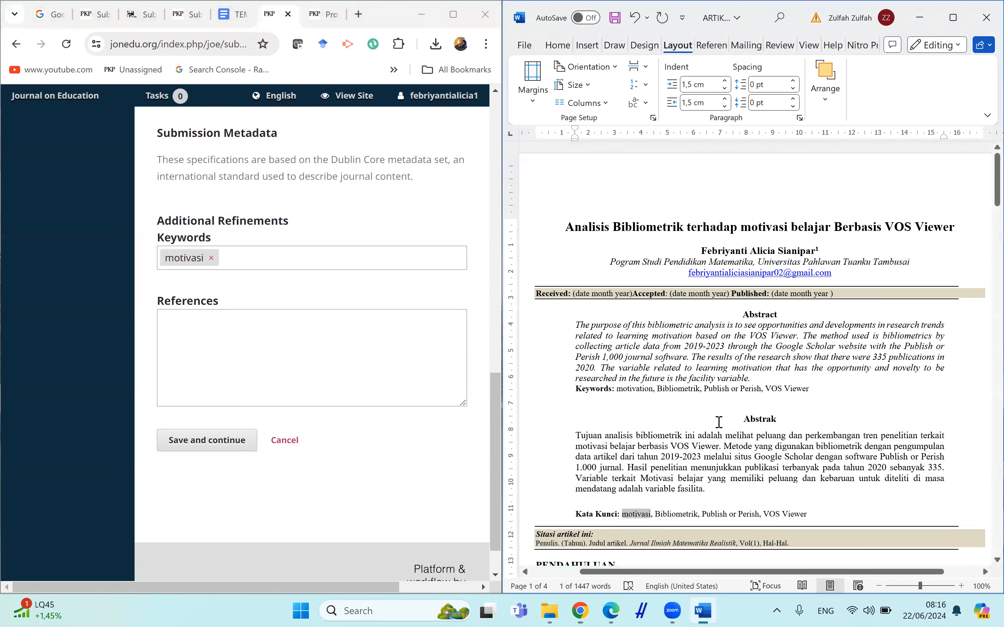
double_click(681, 514)
left_click(403, 248)
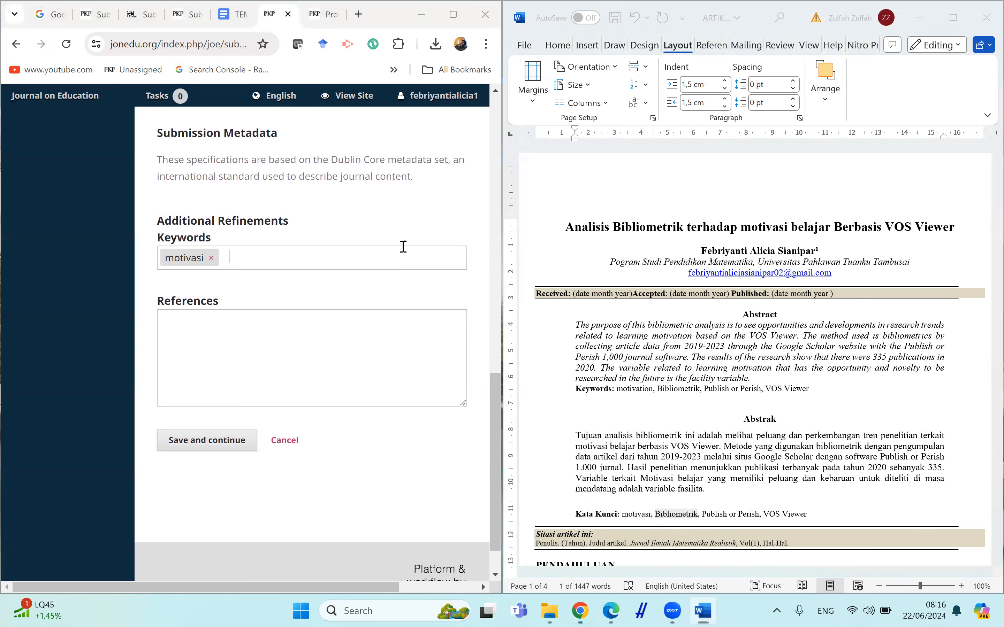
key("ctrl+v")
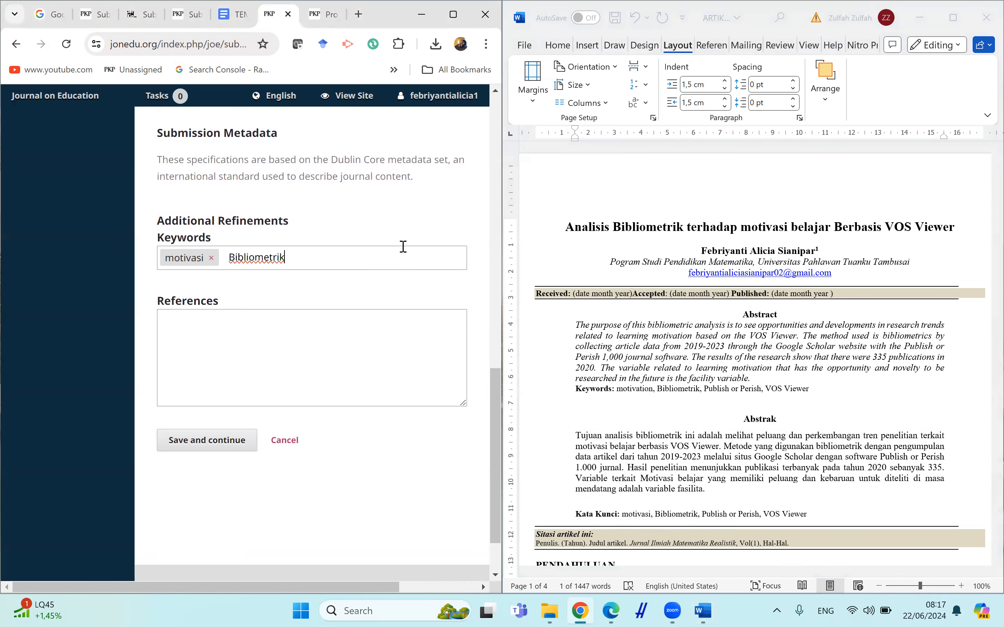
key("Return")
Add the keywords Publish or Perish and VOS Viewer from the manuscript.
left_click(689, 516)
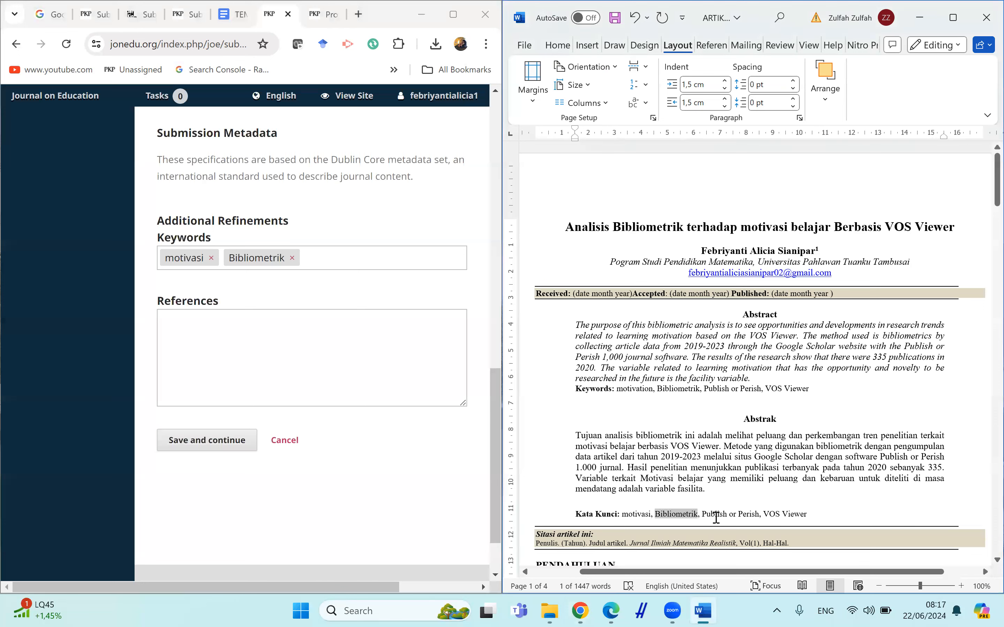
left_click_drag(716, 518, 757, 514)
key("ctrl+c")
left_click(437, 264)
key("ctrl+v")
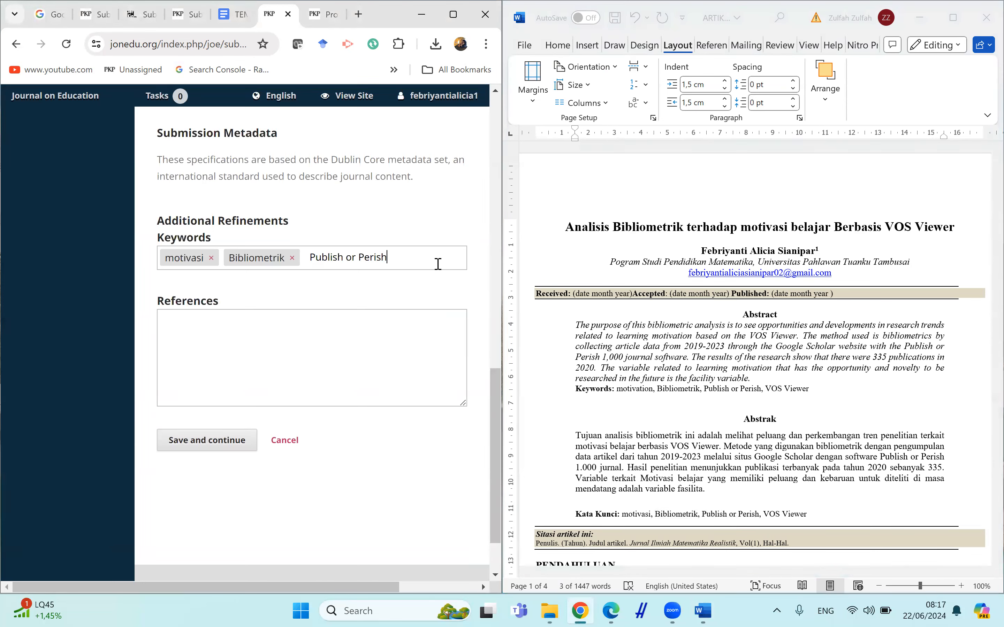
key("Return")
left_click_drag(702, 514, 806, 517)
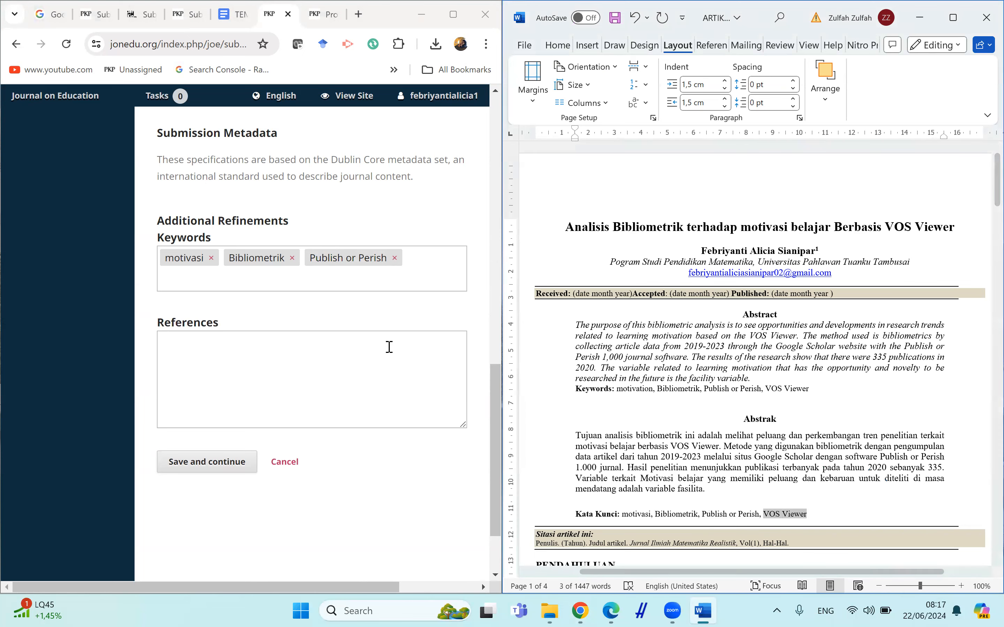
left_click(354, 285)
key("ctrl+v")
key("Return")
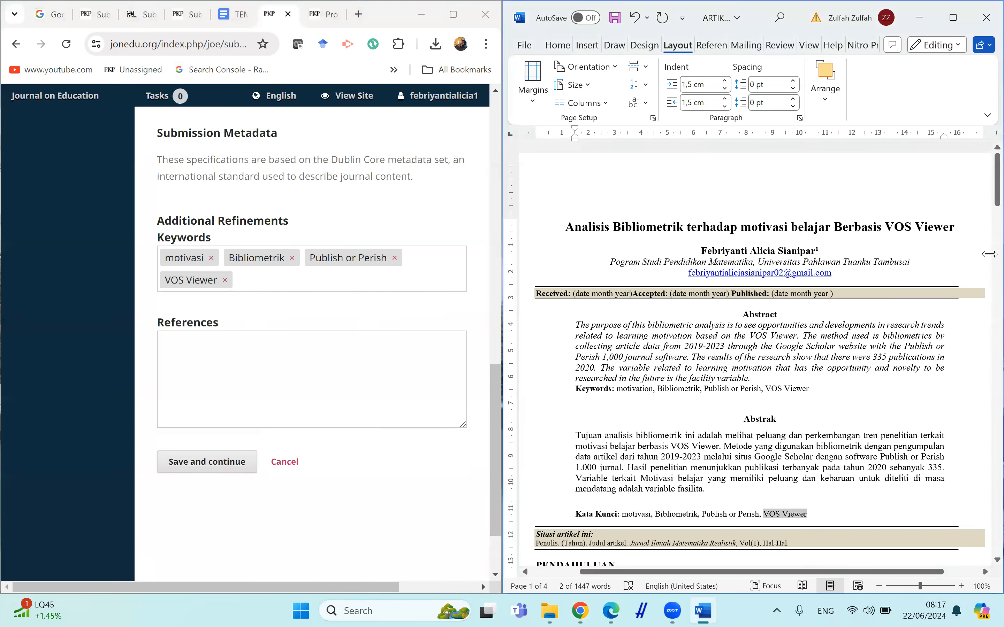
Copy the whole reference list from the end of the manuscript into the References field.
scroll(985, 259, "down", 8)
scroll(985, 439, "down", 20)
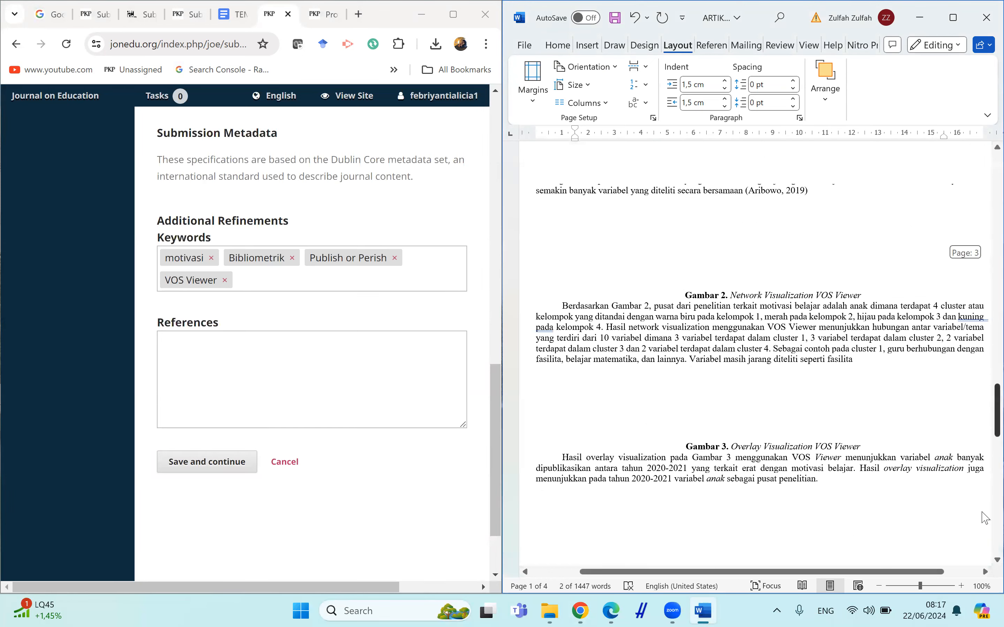
scroll(985, 515, "down", 20)
left_click_drag(534, 412, 616, 460)
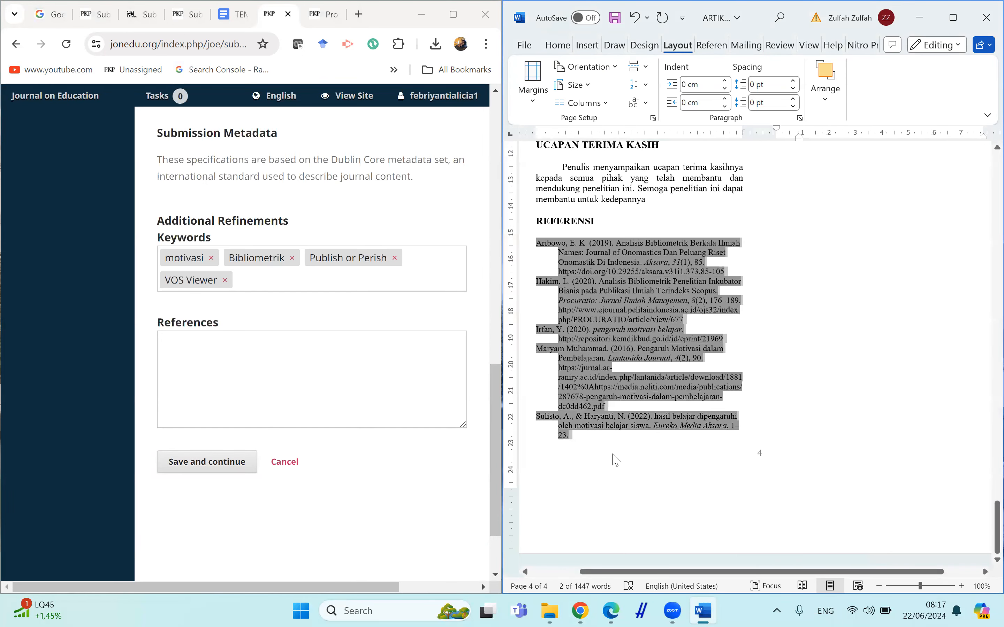
left_click(368, 403)
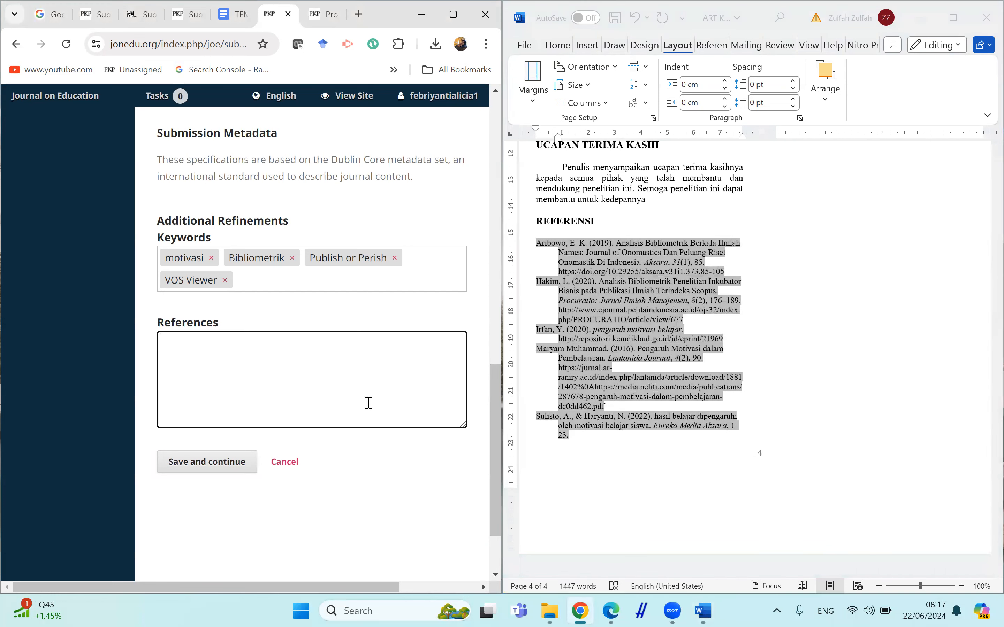
key("ctrl+v")
key("BackSpace")
key("BackSpace")
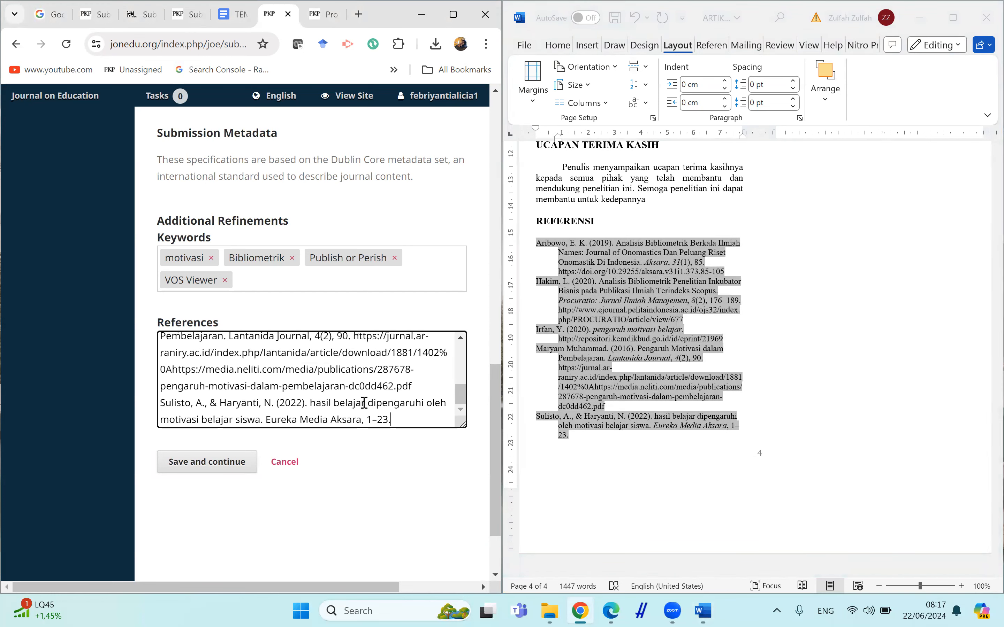
Insert blank lines between the individual entries in the References field.
left_click(160, 403)
key("Return")
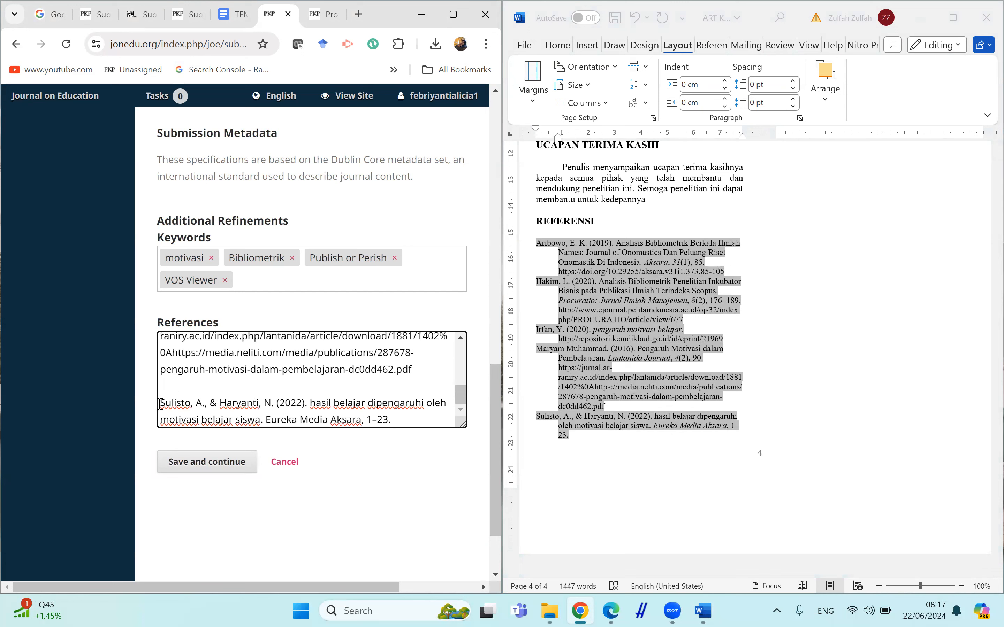
key("Up")
key("Up")
key("Up")
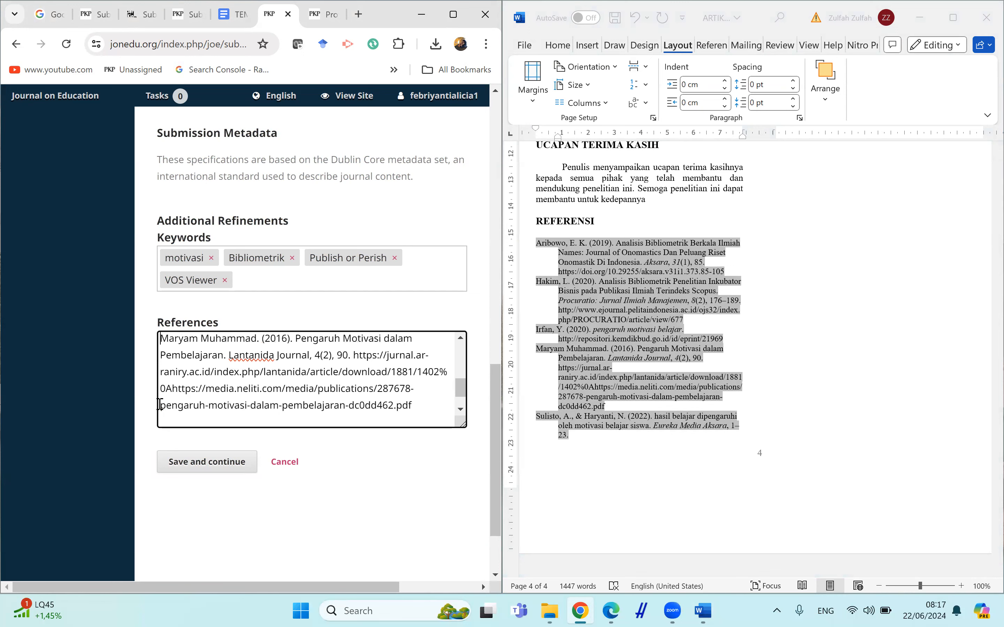
key("Up")
key("Up")
key("Up")
key("Up")
key("Up")
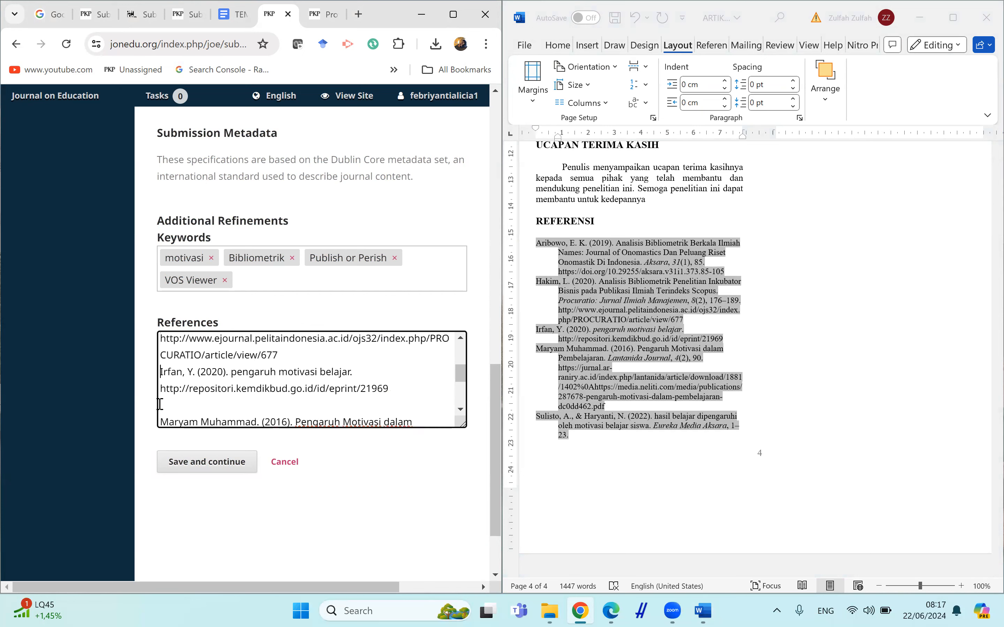
key("Return")
key("Up")
key("Up")
key("Up")
key("Up")
key("Up")
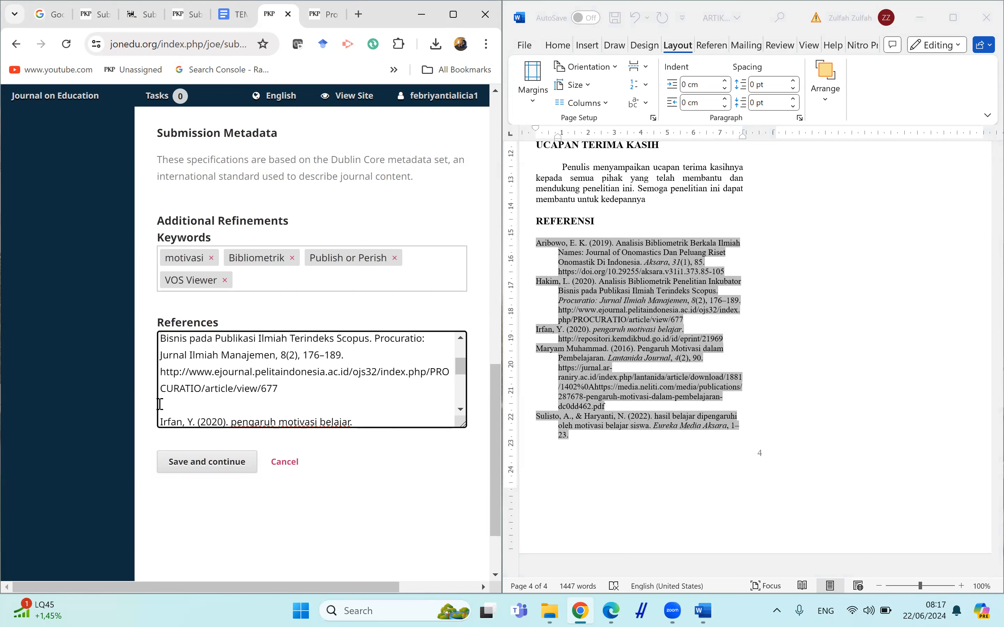
key("Up")
key("Up")
key("Up")
key("Up")
key("Up")
key("Up")
key("Up")
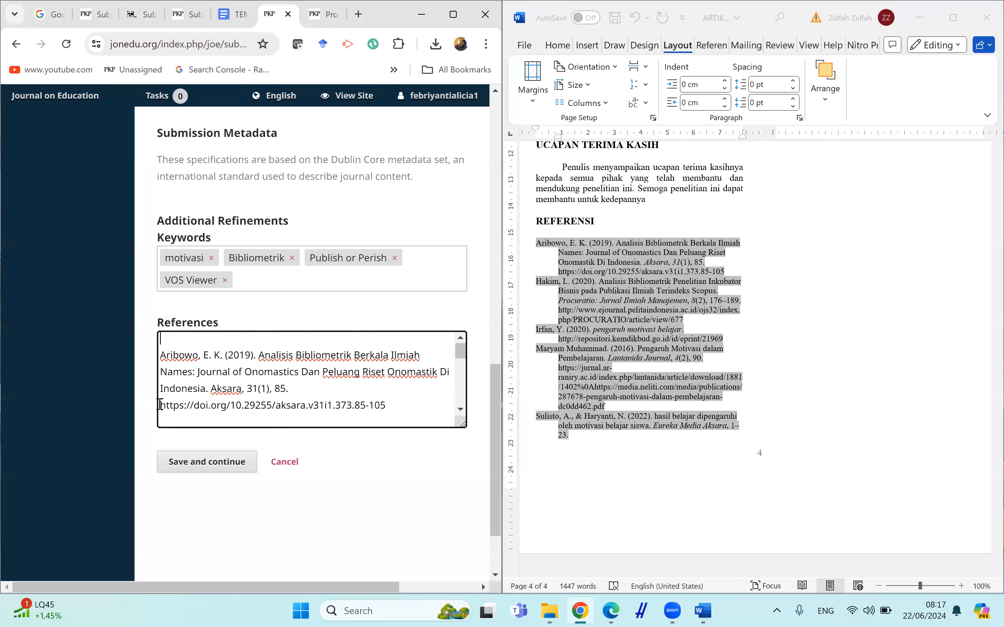
key("BackSpace")
Save the metadata, maximize the browser, and finish the submission, confirming the final prompt.
left_click(177, 460)
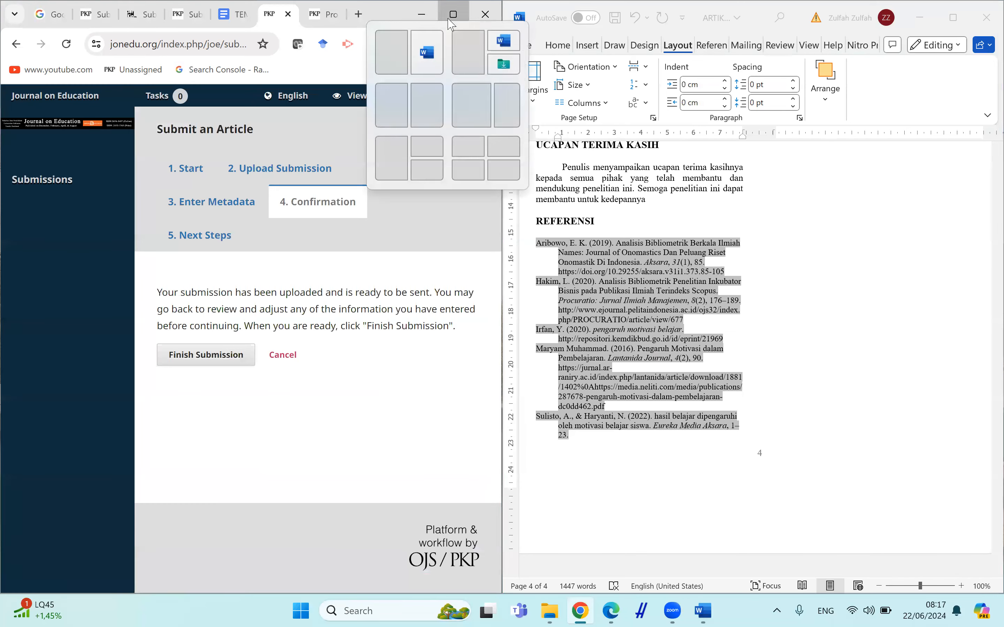
left_click(453, 14)
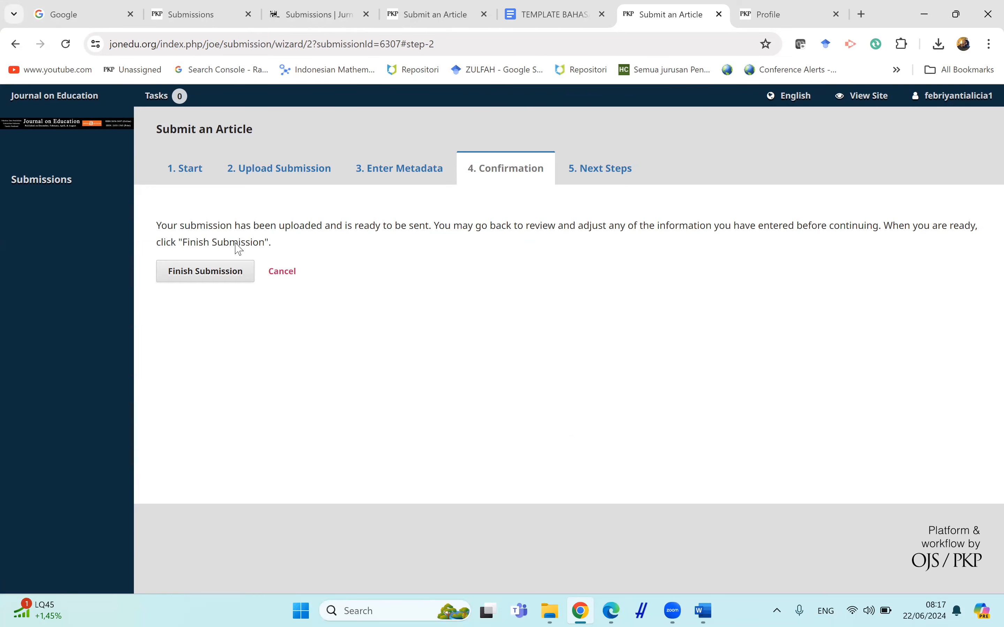
left_click(220, 281)
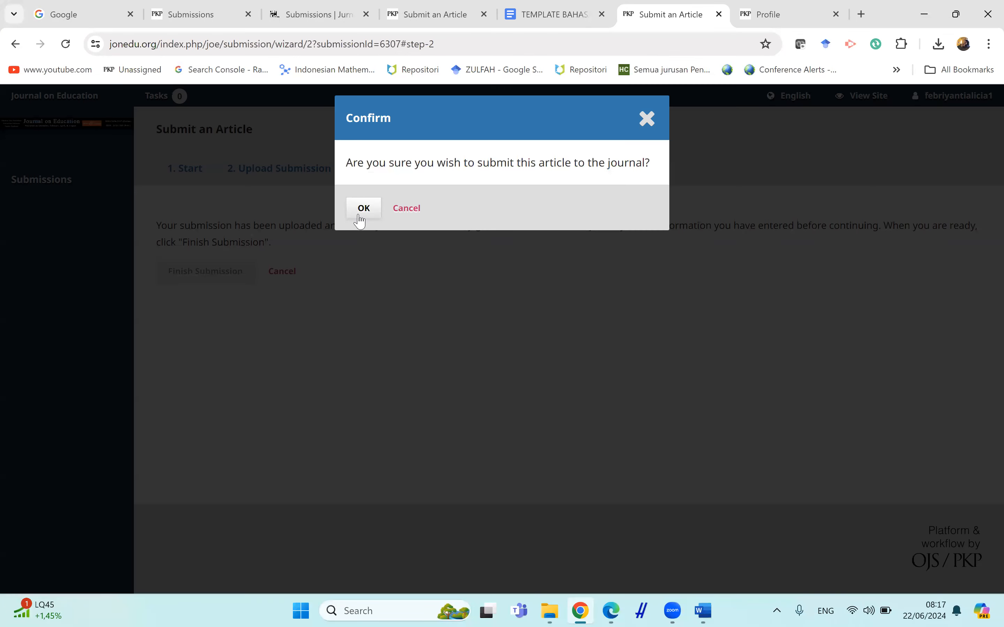
left_click(360, 211)
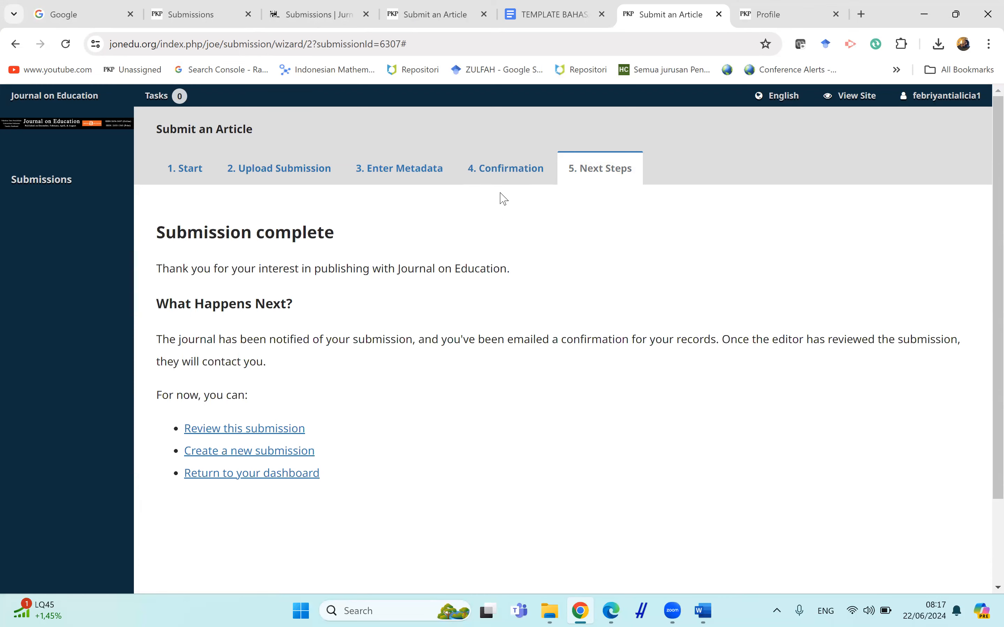
Open the Submissions list and review the My Queue and Archives tabs.
left_click(67, 177)
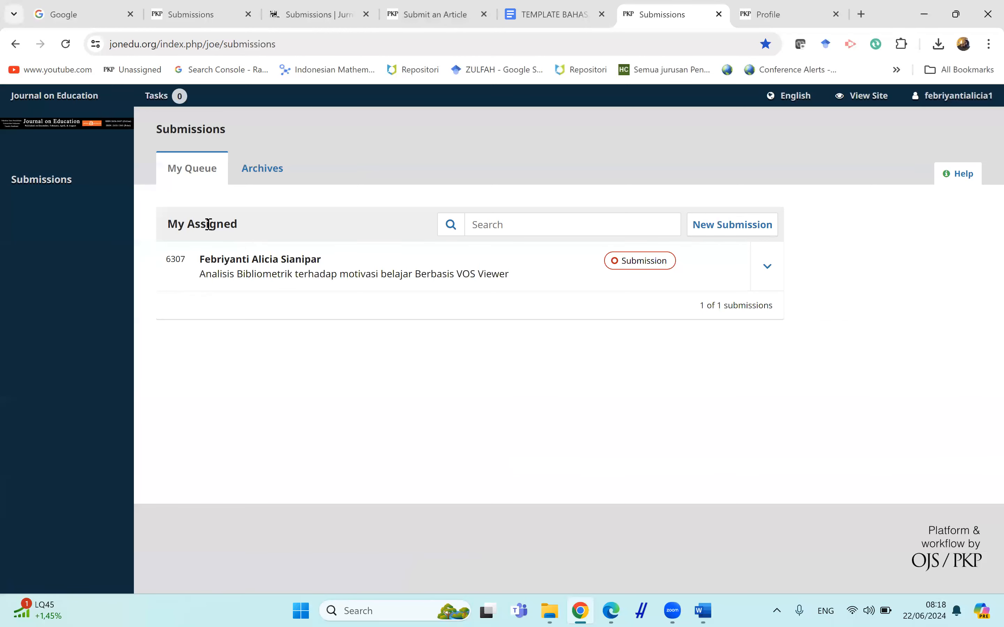
left_click(253, 166)
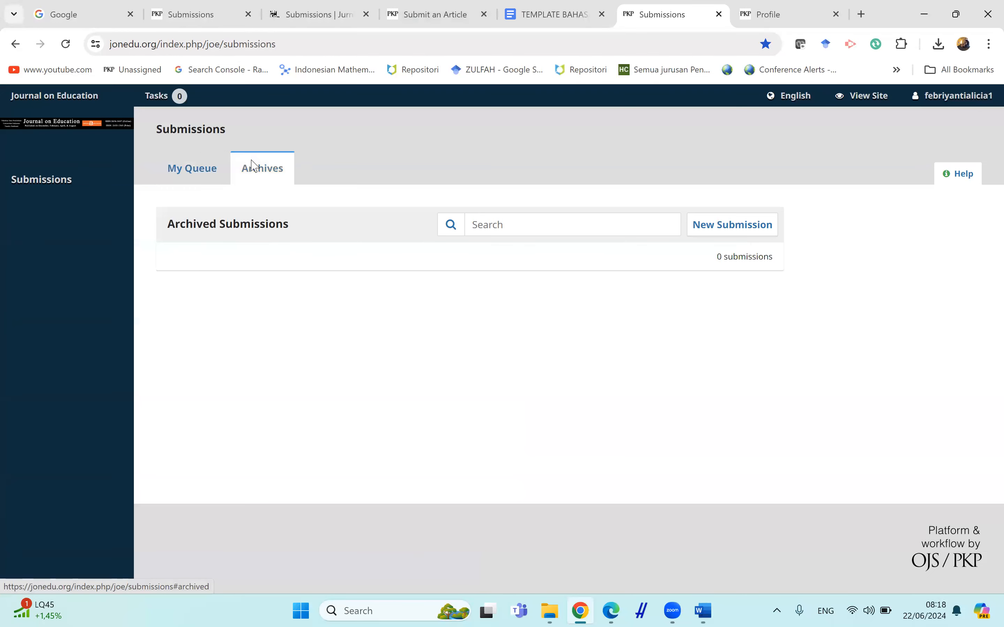
left_click(220, 178)
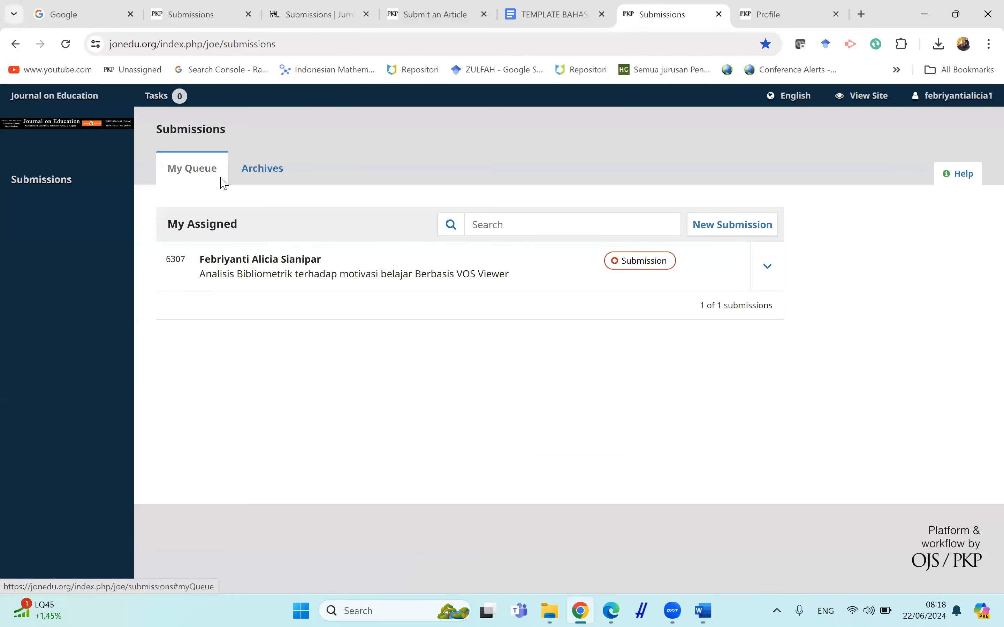
left_click(250, 183)
left_click(214, 181)
left_click(251, 182)
left_click(207, 175)
mouse_move(977, 110)
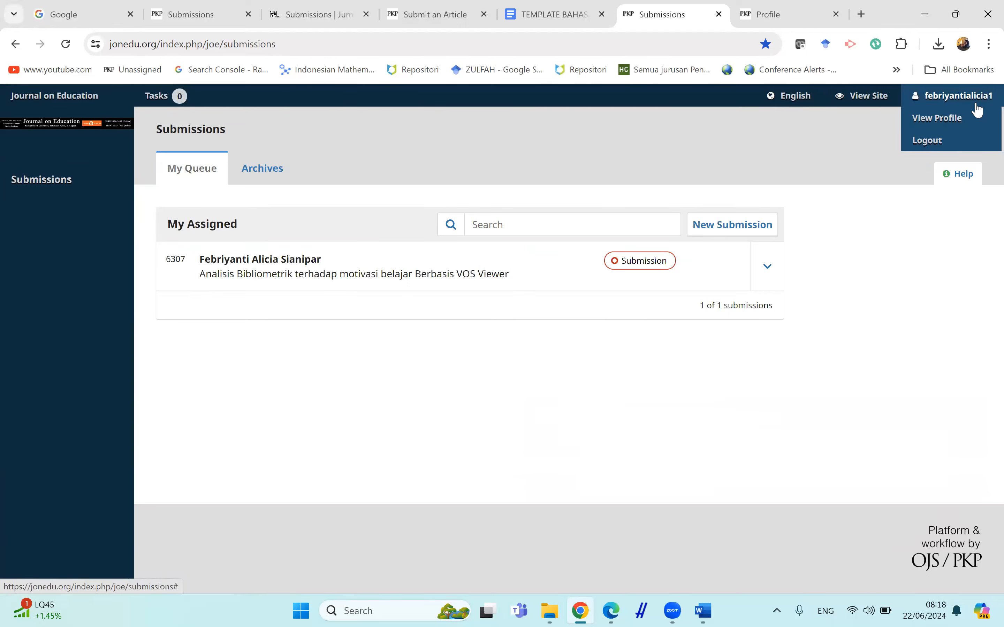